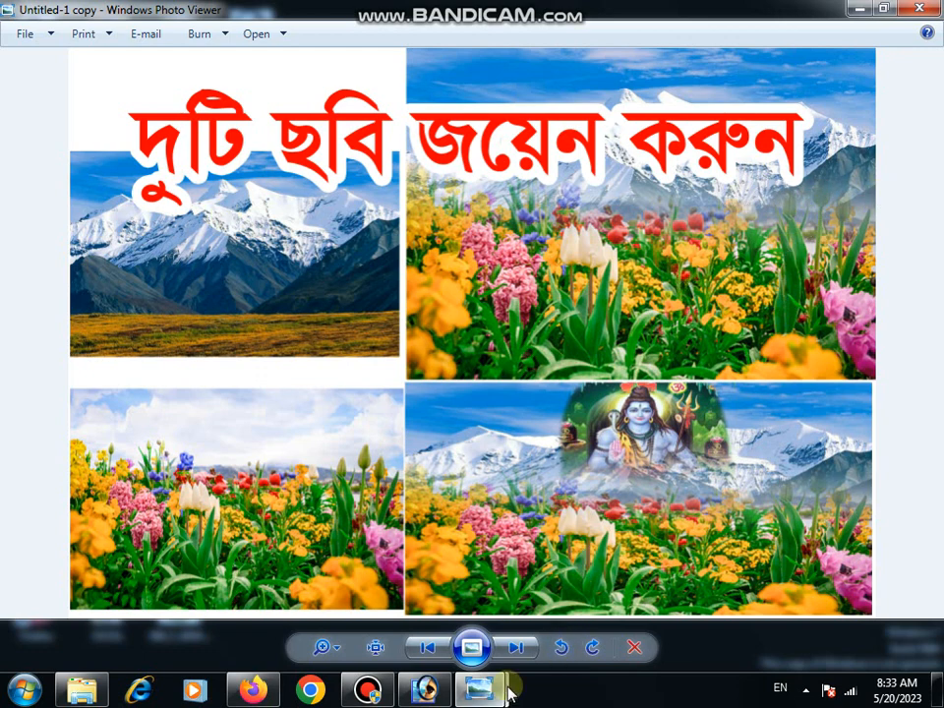
- View the next sample picture, switch to Adobe Photoshop and open the wp2337106 mountain image from New folder (3) on the Desktop
mouse_move(509, 686)
left_click(543, 637)
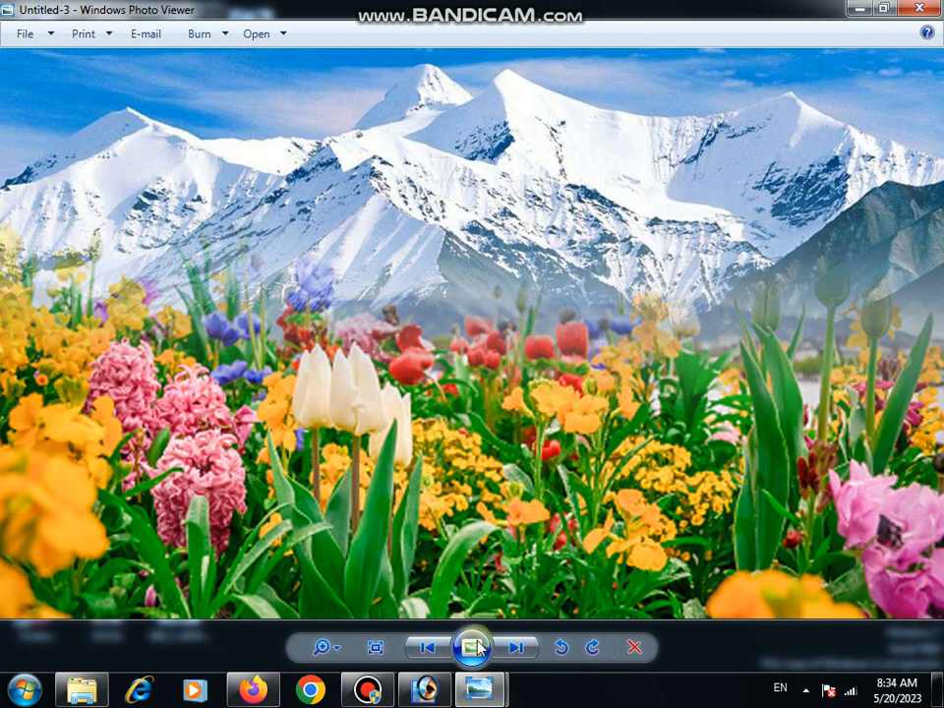
left_click(431, 691)
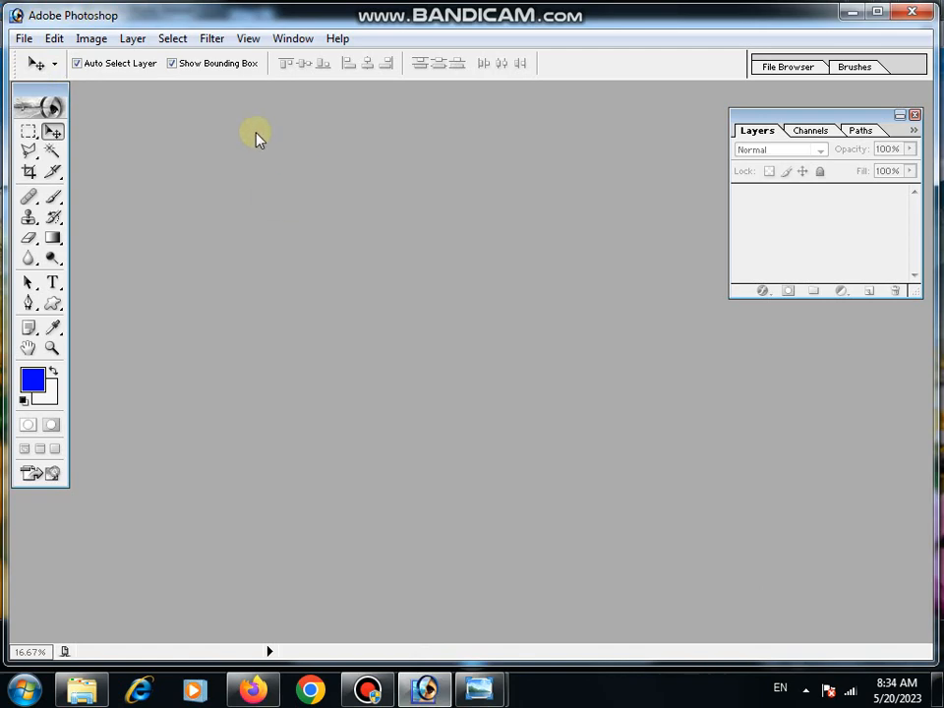
left_click(20, 38)
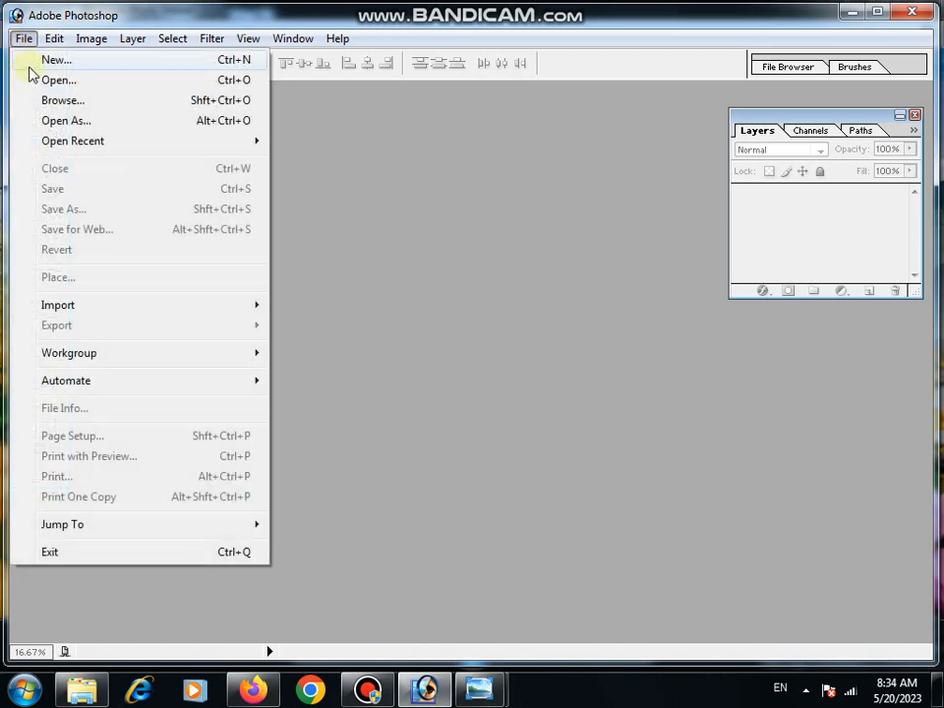
left_click(29, 80)
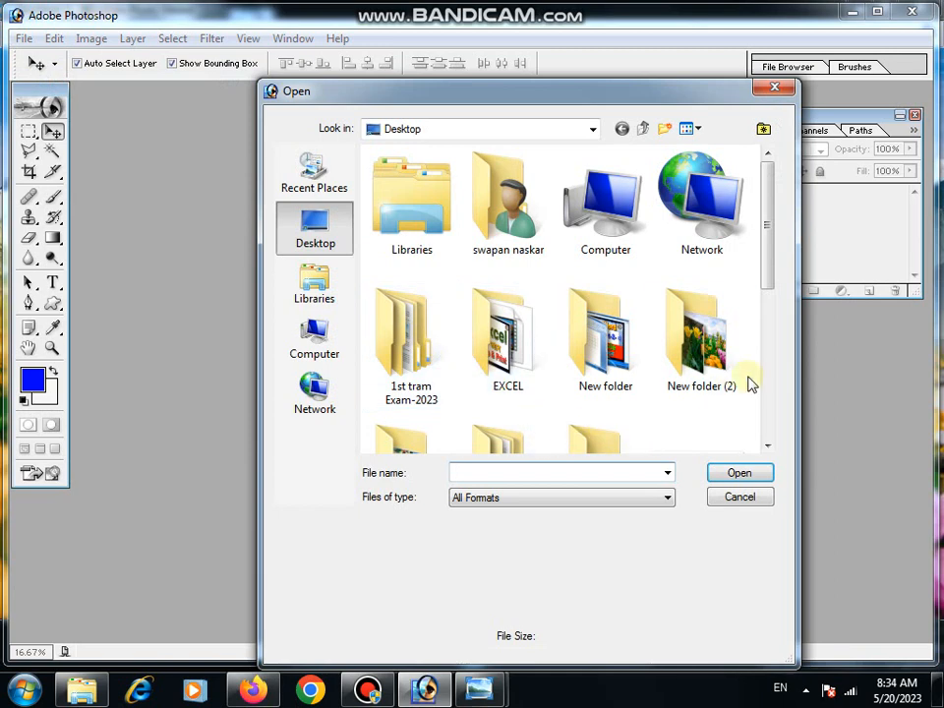
left_click_drag(767, 284, 772, 337)
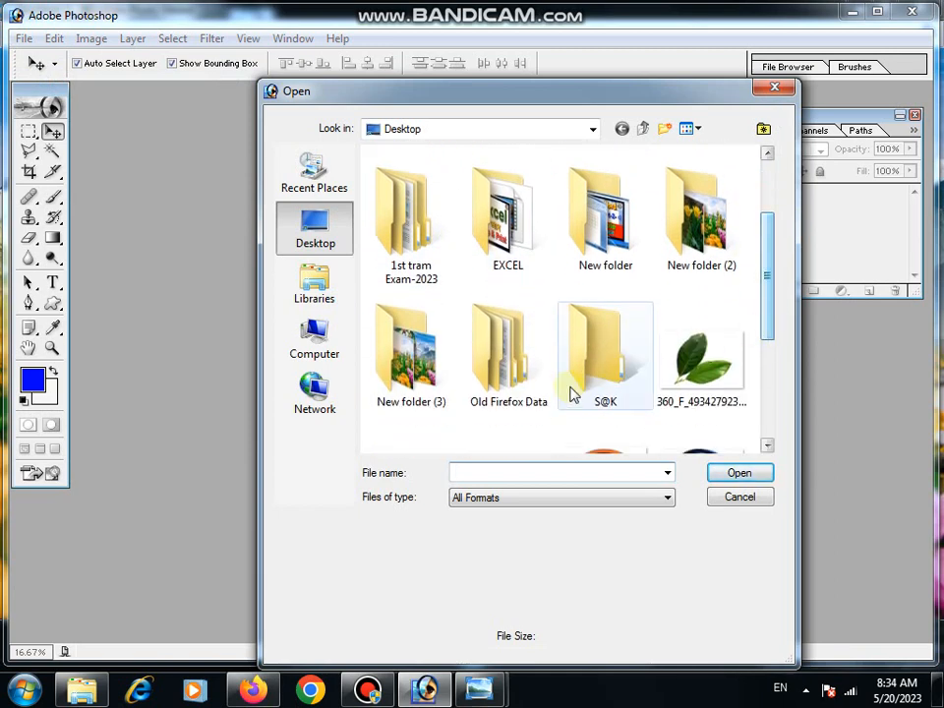
double_click(408, 393)
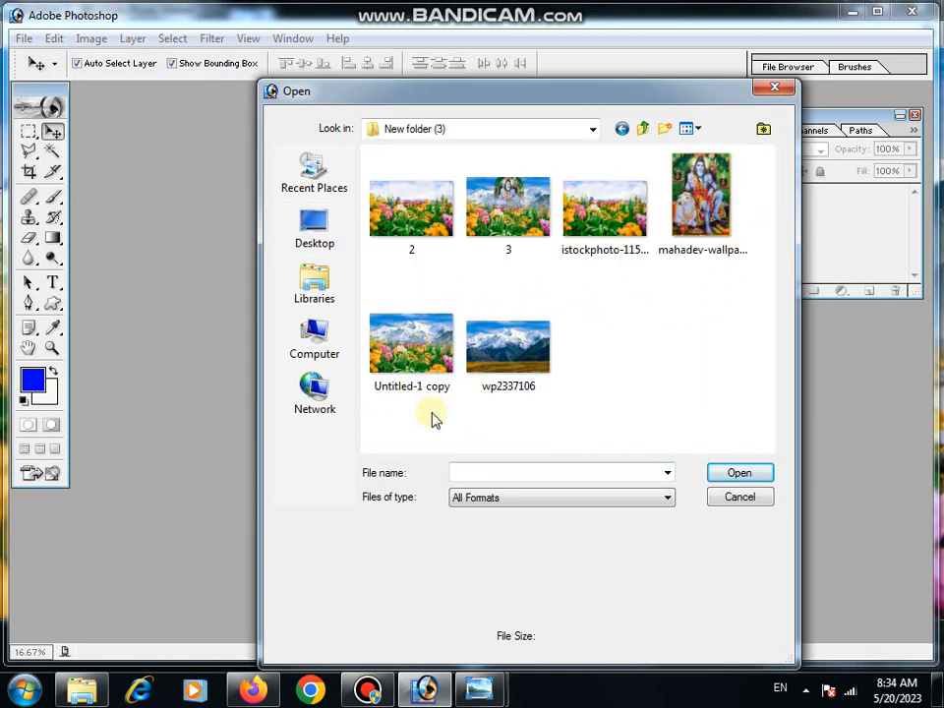
left_click(531, 354)
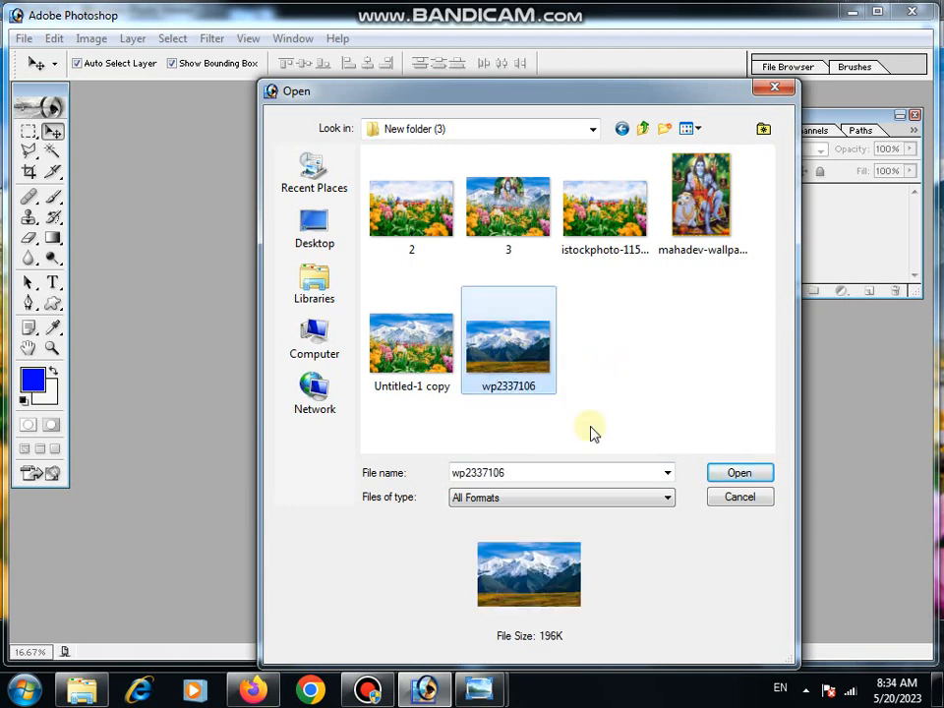
left_click(712, 473)
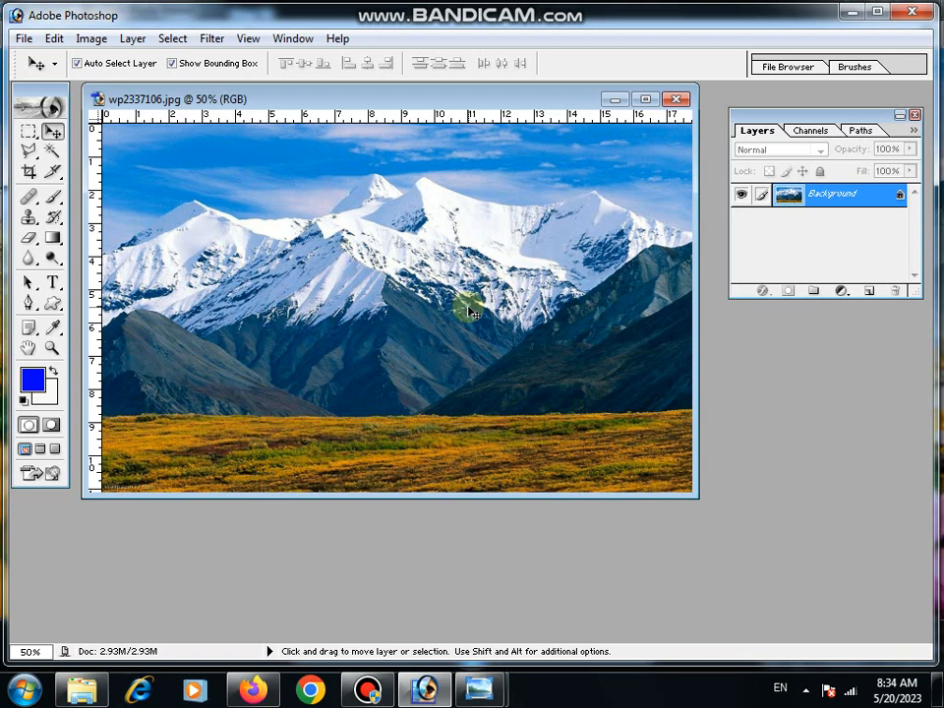
- Create a new white A4 document in RGB Color at 300 pixels/inch
key("ctrl+n")
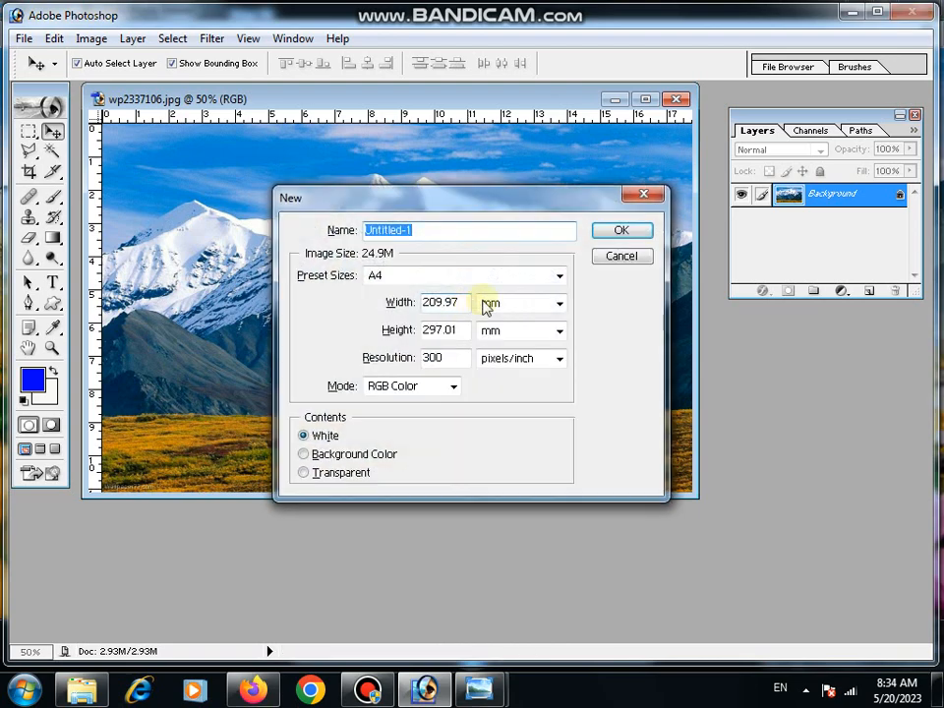
left_click(430, 275)
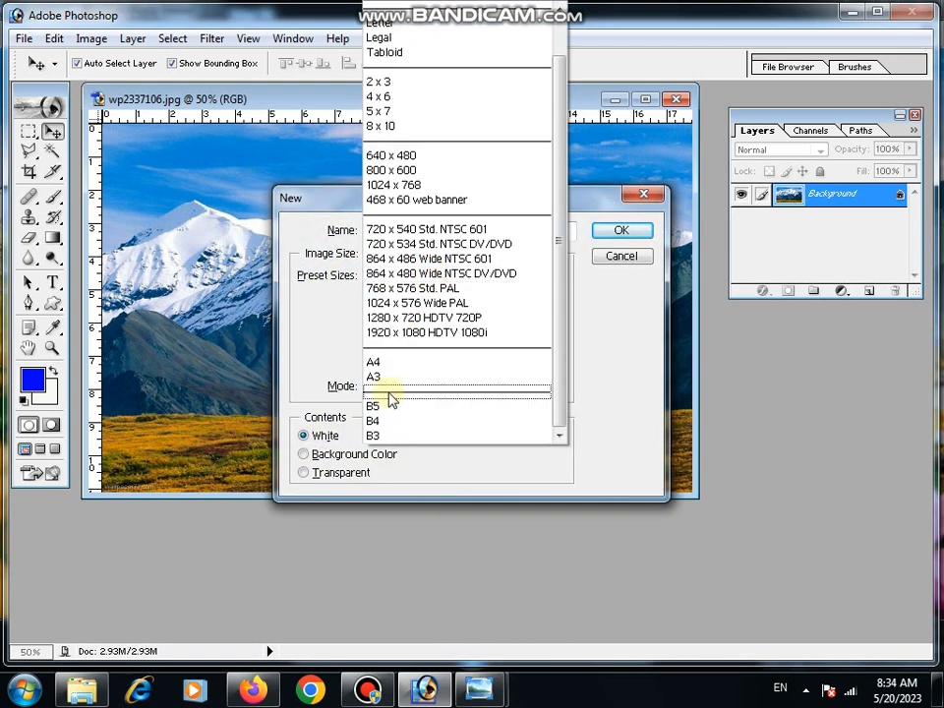
left_click(388, 366)
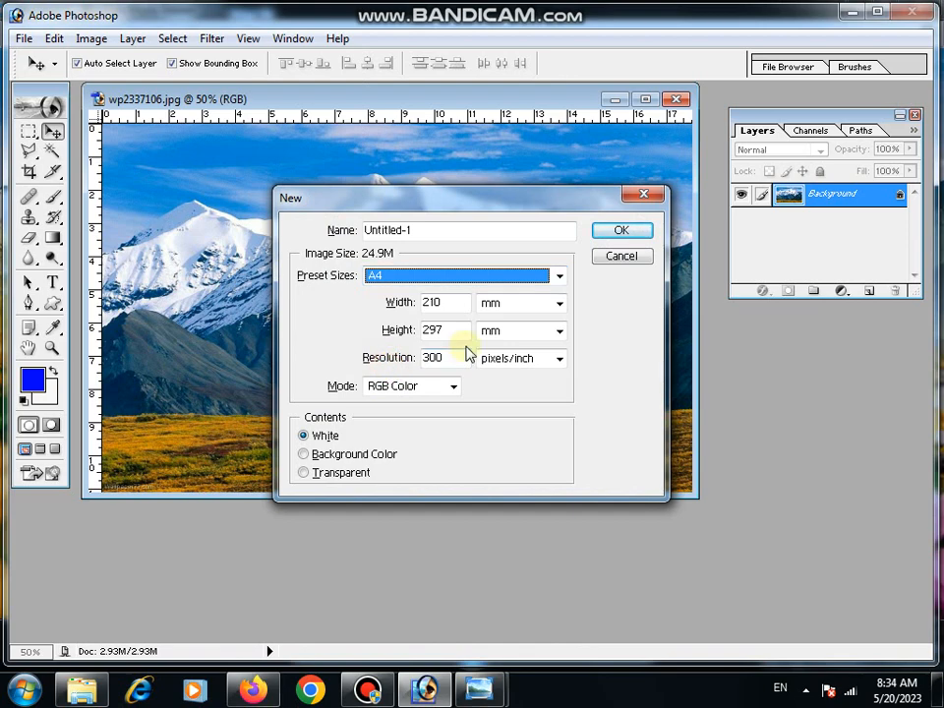
left_click(618, 230)
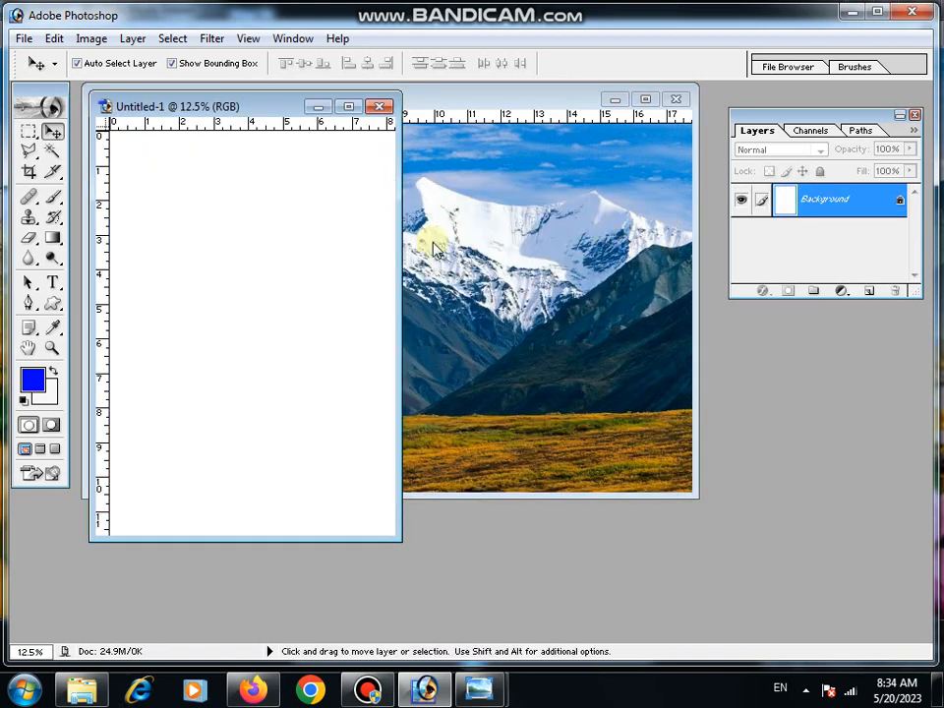
- Rotate the blank A4 canvas 90° clockwise to landscape and enlarge its document window
left_click_drag(399, 539, 476, 598)
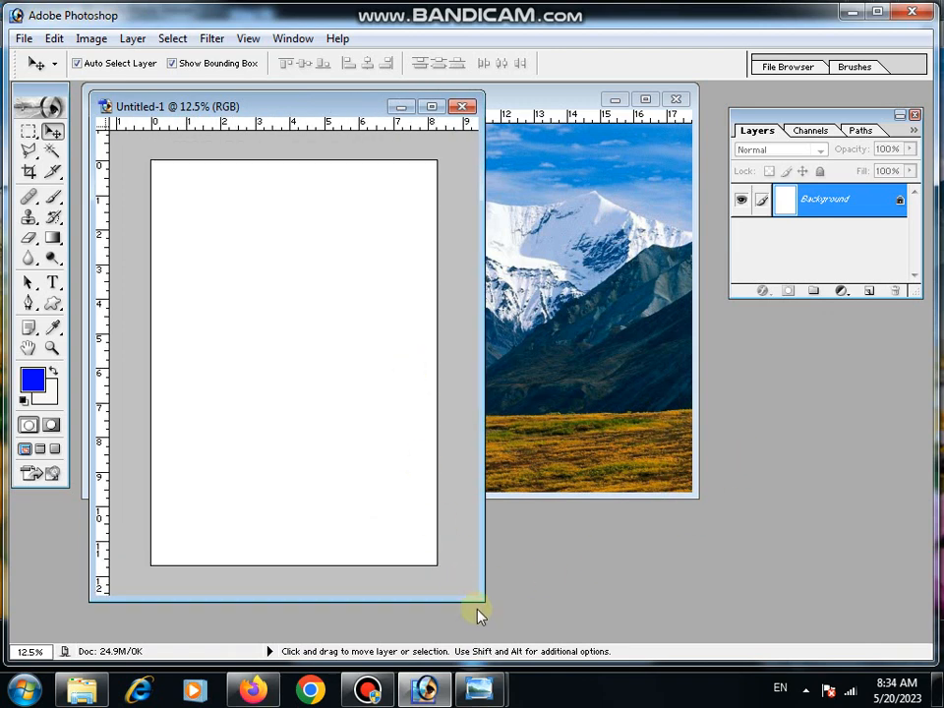
left_click_drag(472, 598, 531, 623)
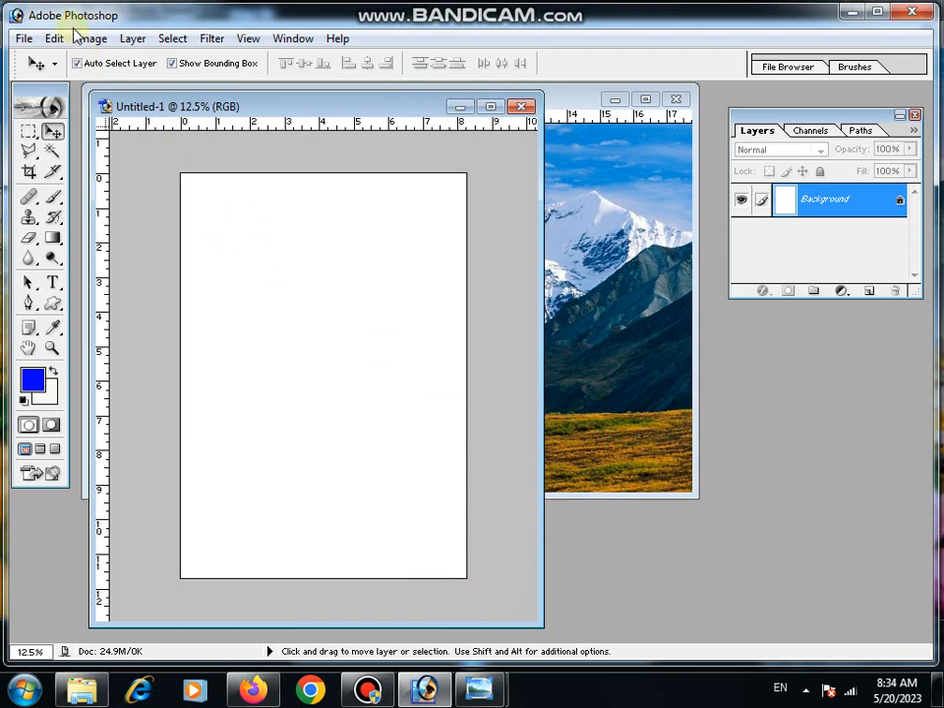
left_click(98, 41)
mouse_move(152, 225)
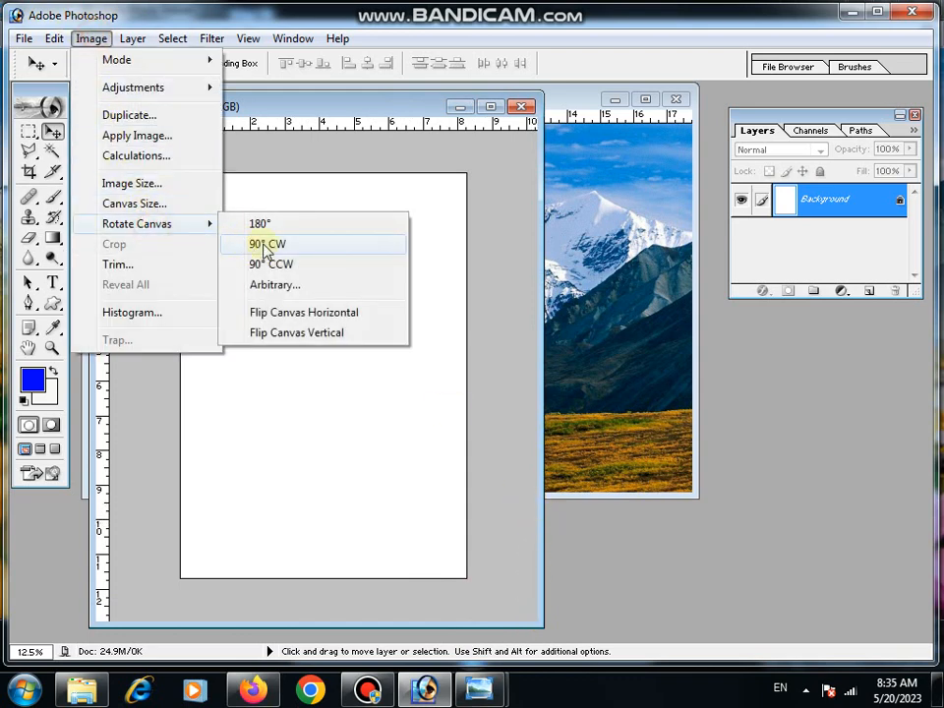
left_click(266, 246)
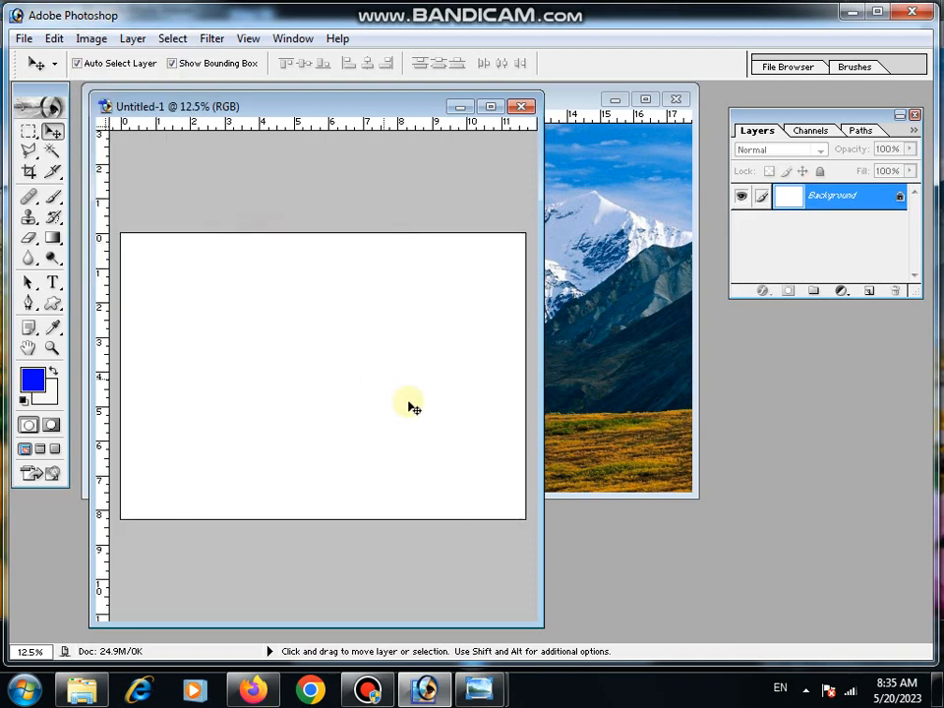
left_click_drag(543, 596, 672, 496)
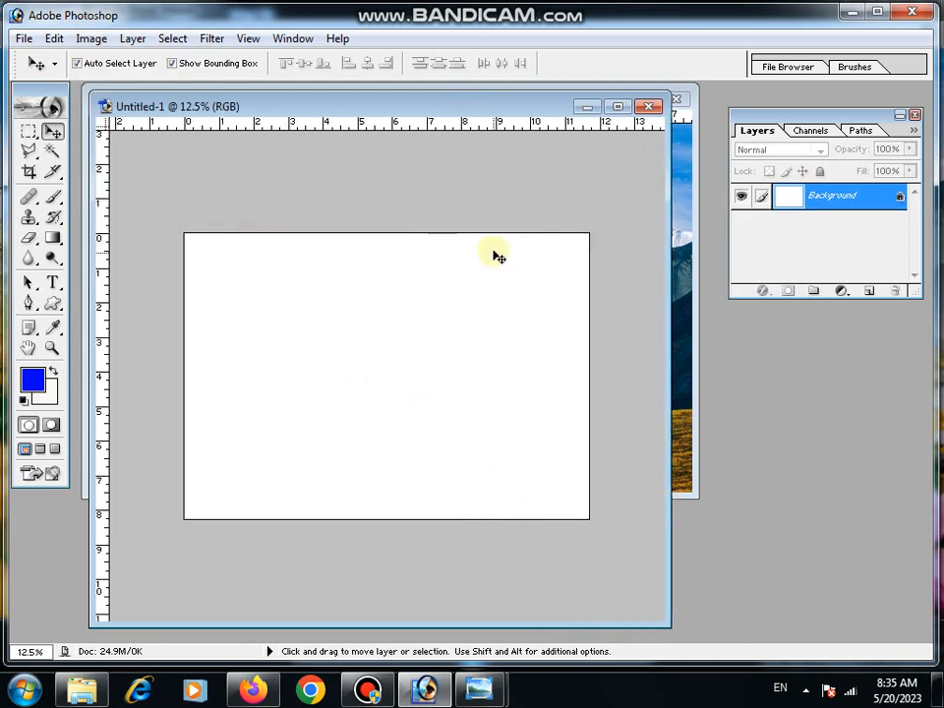
- Copy the entire wp2337106 mountain image and paste it into the blank A4 document
left_click_drag(462, 112, 466, 206)
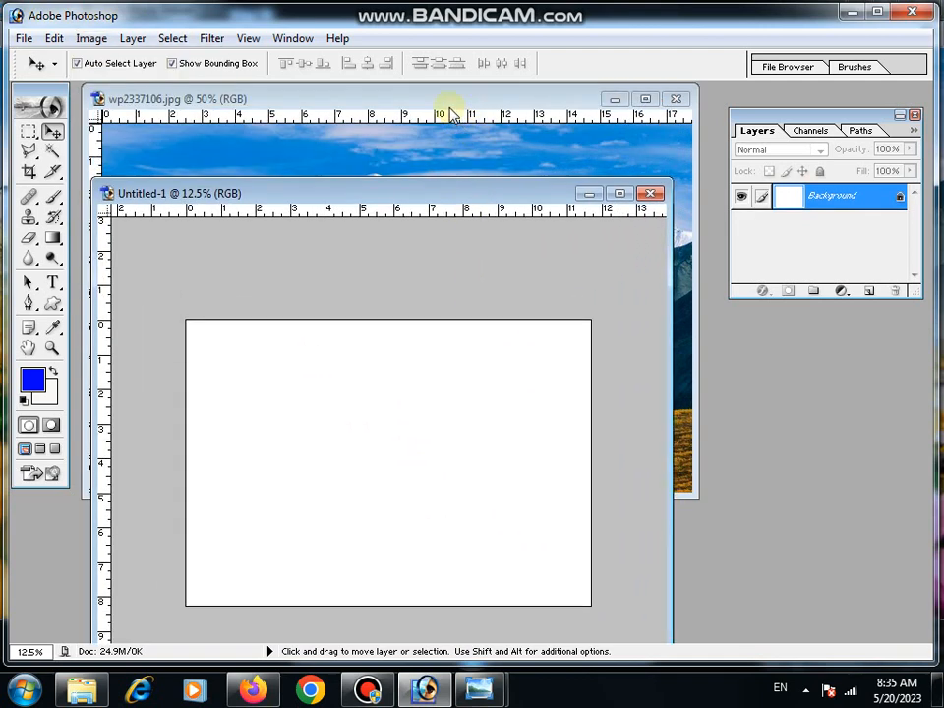
left_click(300, 108)
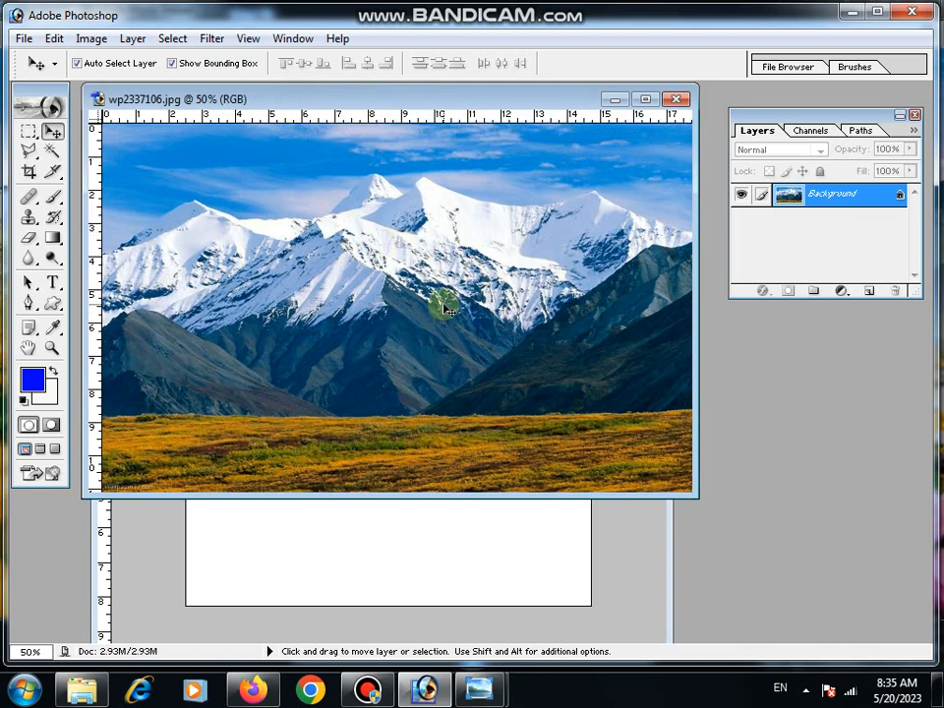
key("ctrl+a")
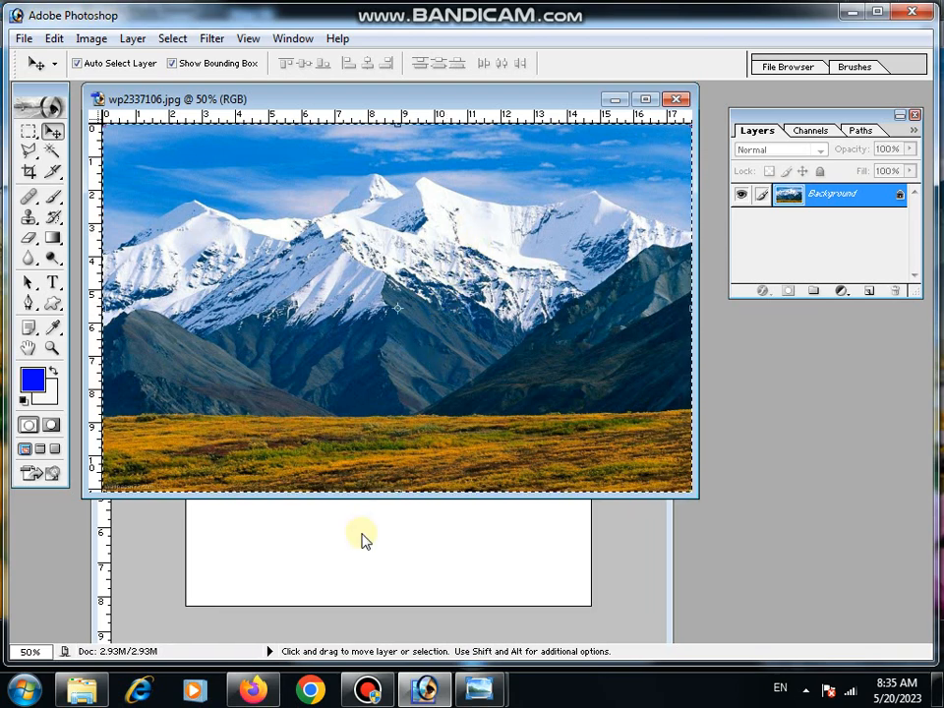
left_click(622, 545)
left_click_drag(501, 203, 508, 148)
scroll(556, 240, "up", 1)
scroll(557, 243, "up", 1)
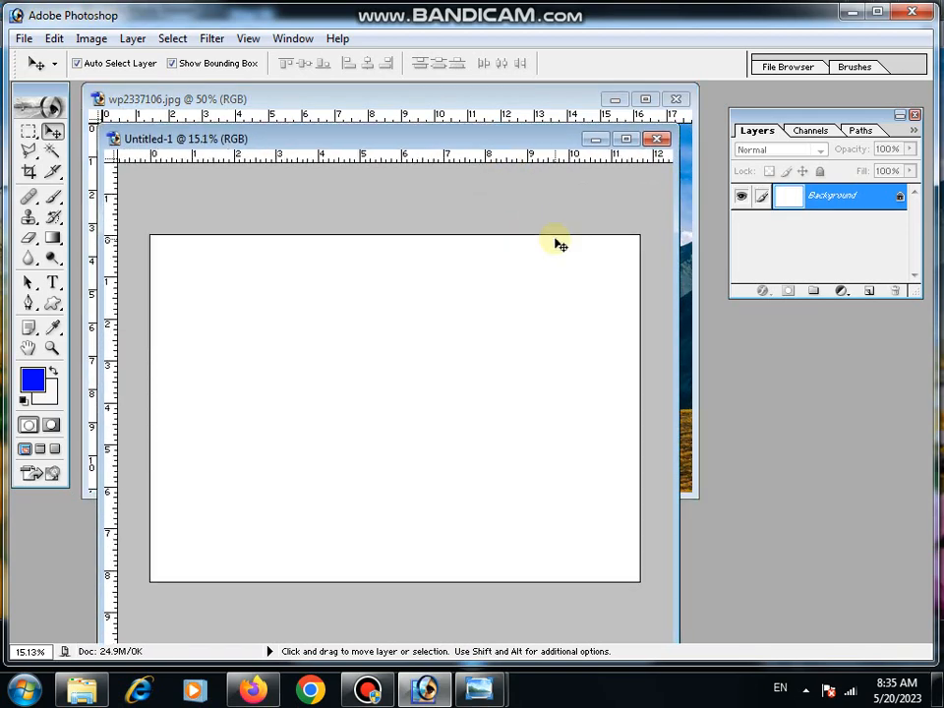
key("ctrl+v")
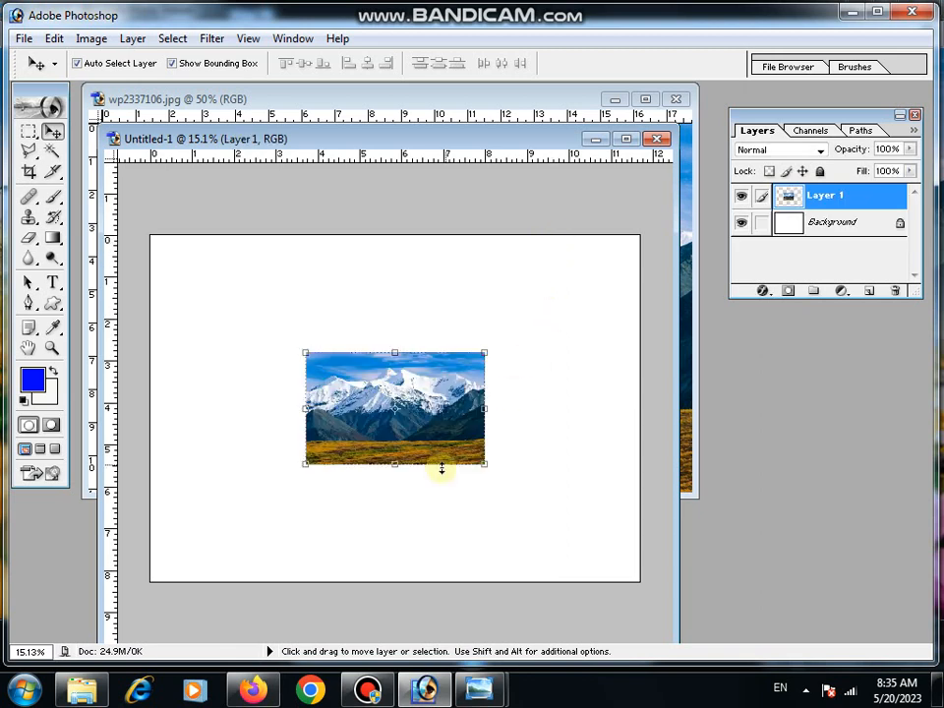
- Place the pasted mountain image at the canvas's top-left corner and scale it proportionally to about 274% to span the full width
left_click_drag(421, 430, 272, 320)
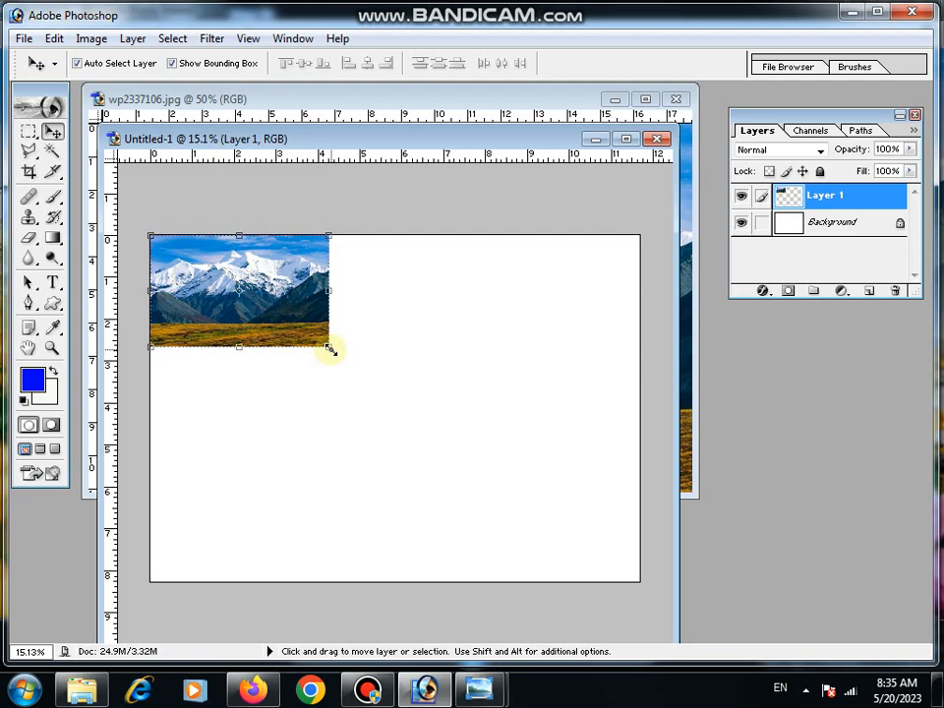
left_click_drag(331, 349, 645, 540)
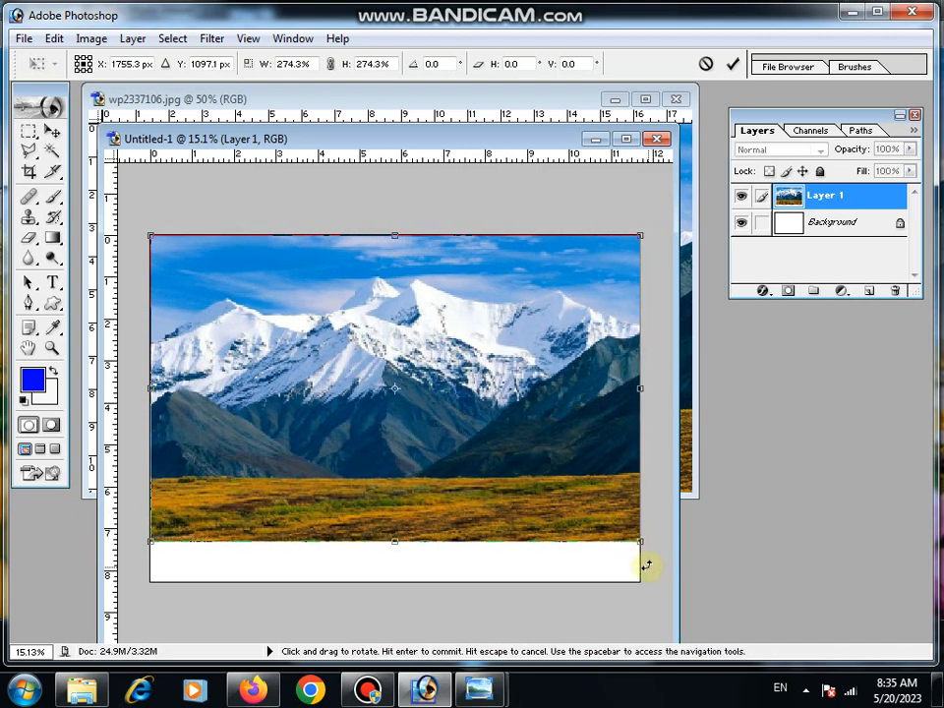
left_click(51, 131)
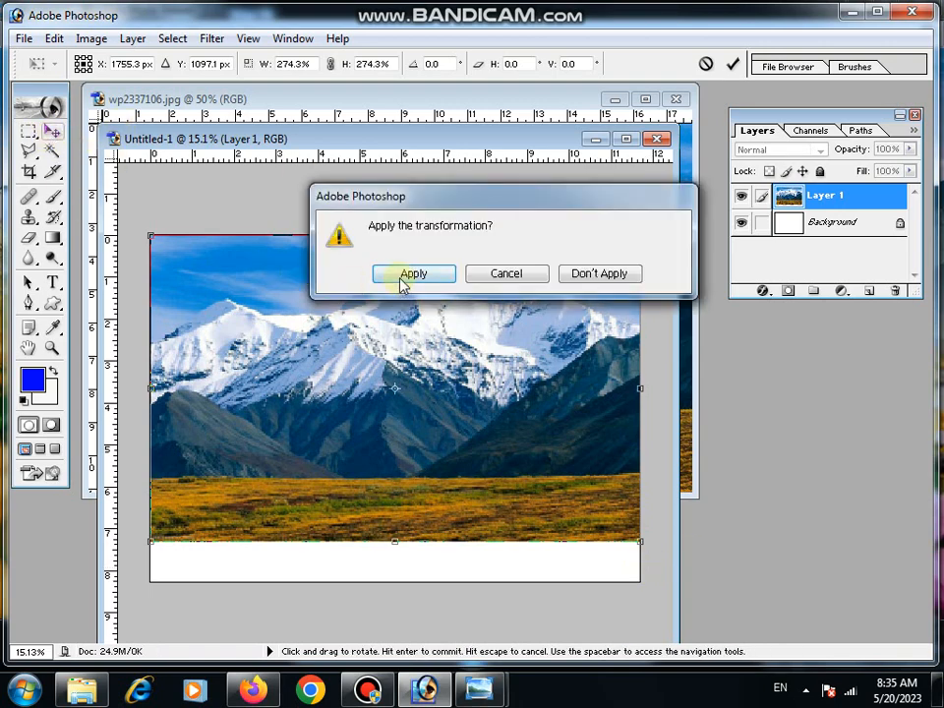
left_click(402, 283)
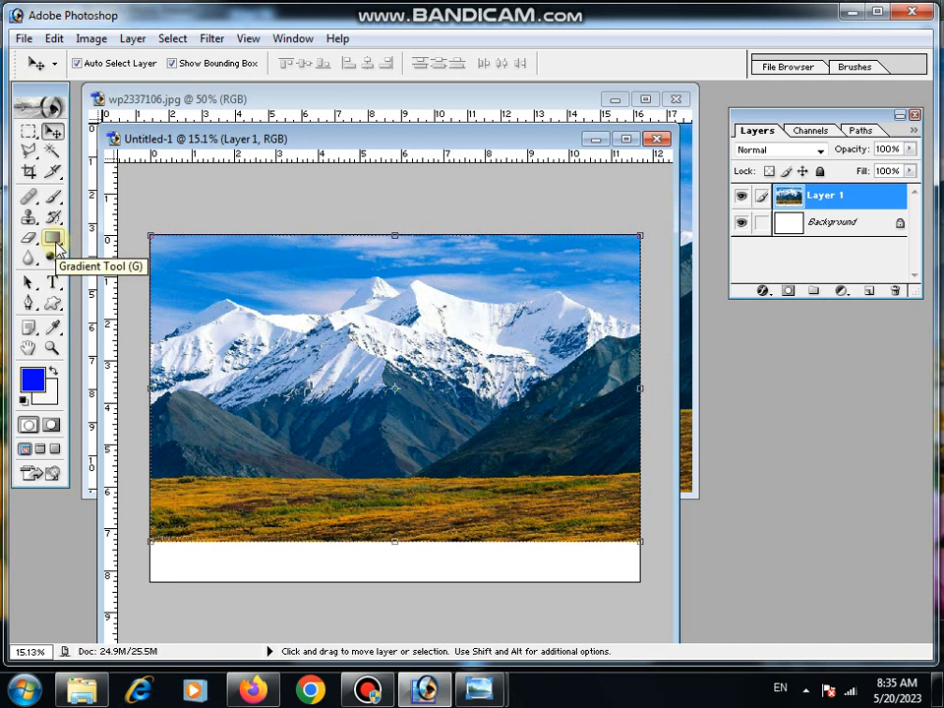
- Fade out the mountain layer's lower part with a layer mask and a black-to-white linear gradient, and move the layer slightly upward
left_click(52, 239)
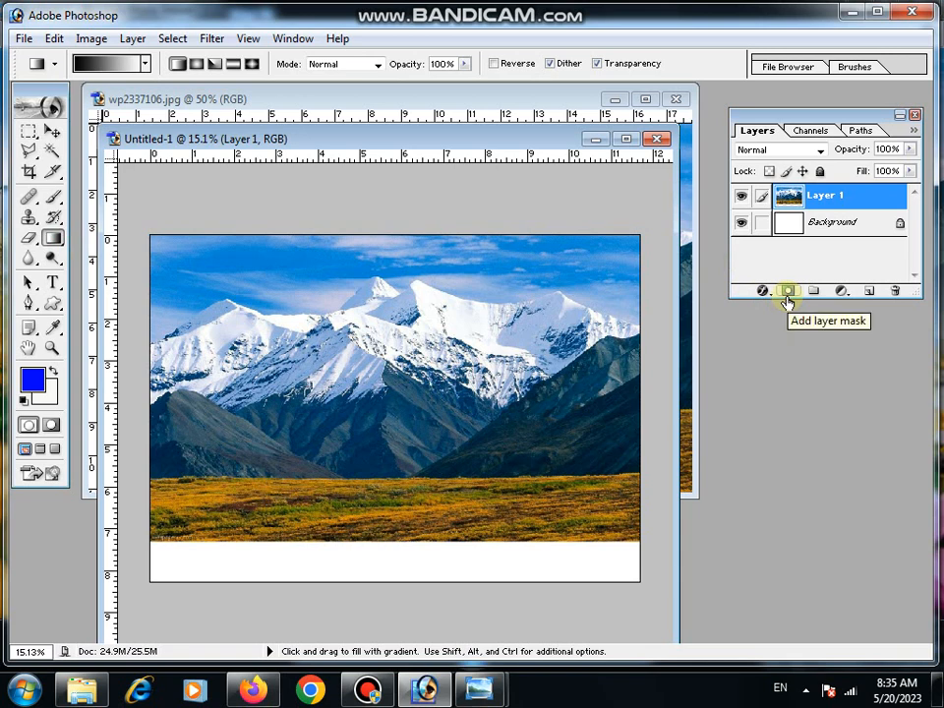
left_click(787, 291)
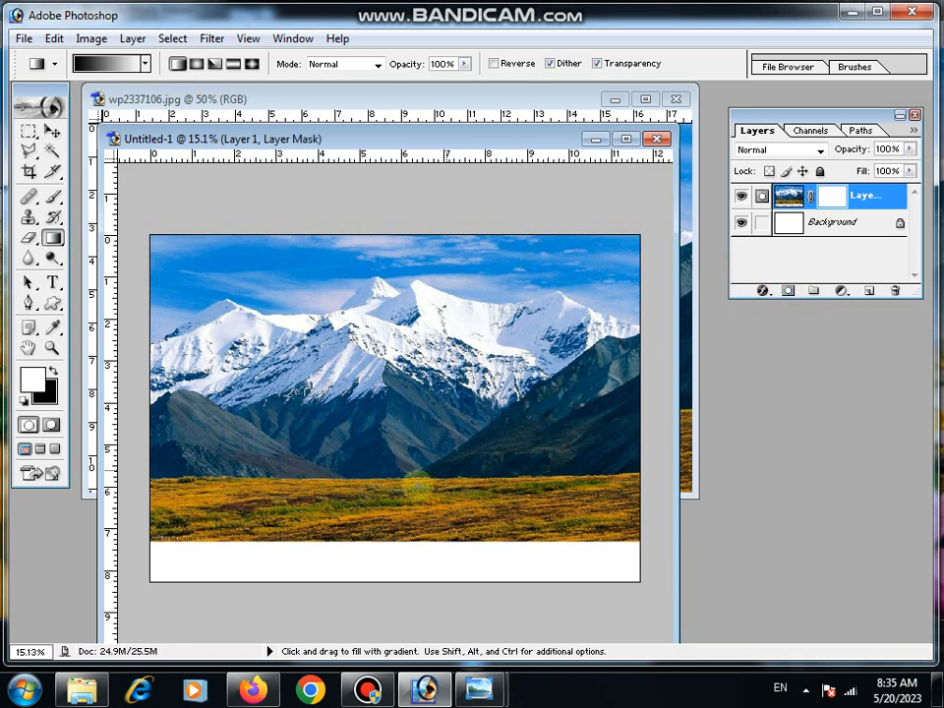
left_click_drag(391, 506, 391, 468)
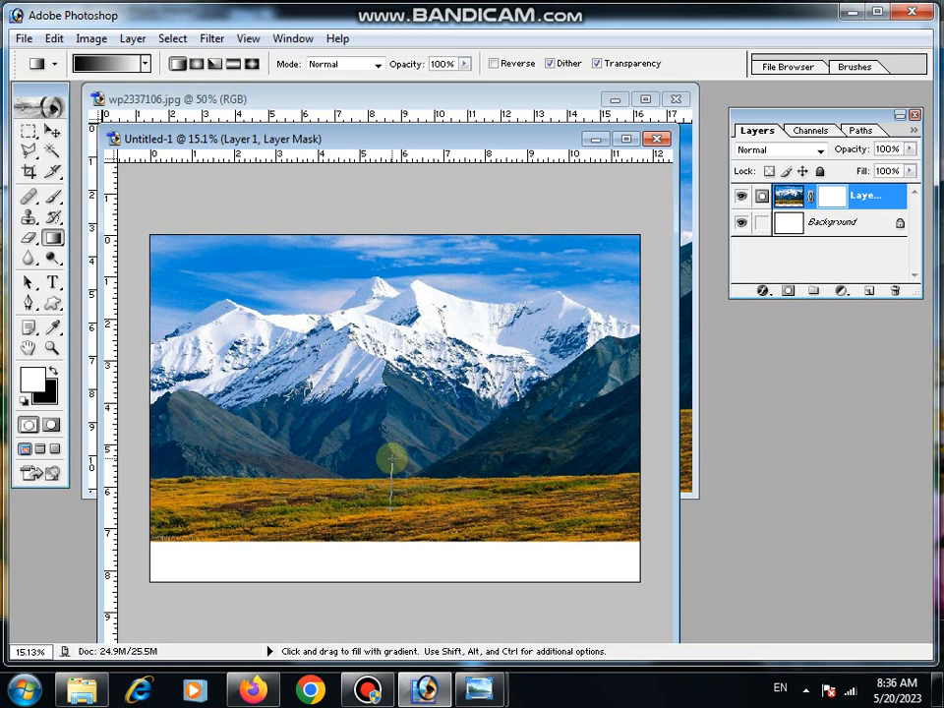
left_click_drag(392, 451, 389, 369)
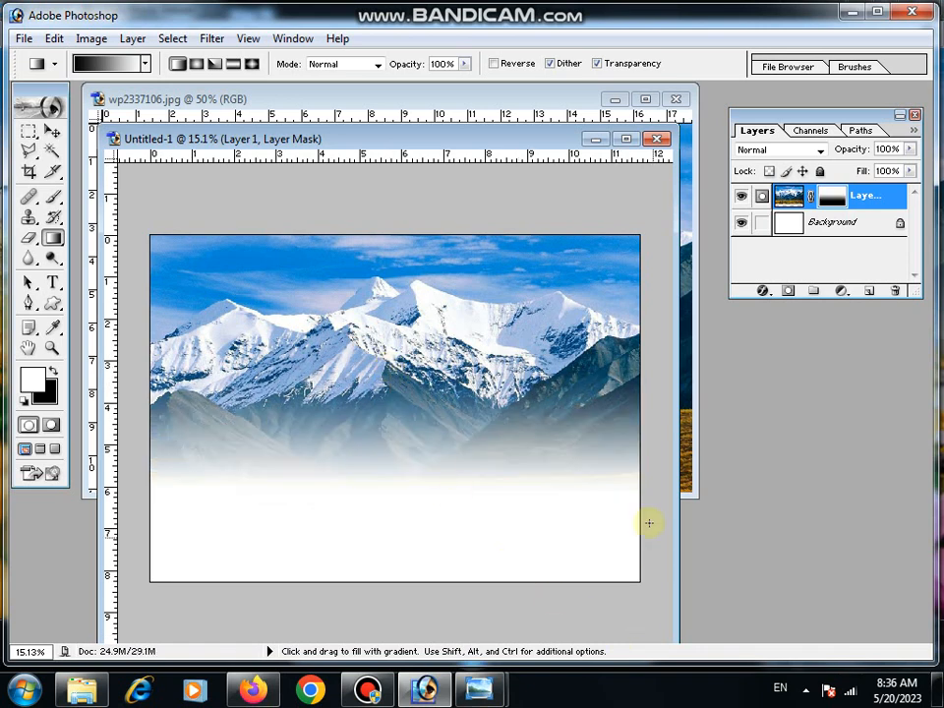
left_click(52, 130)
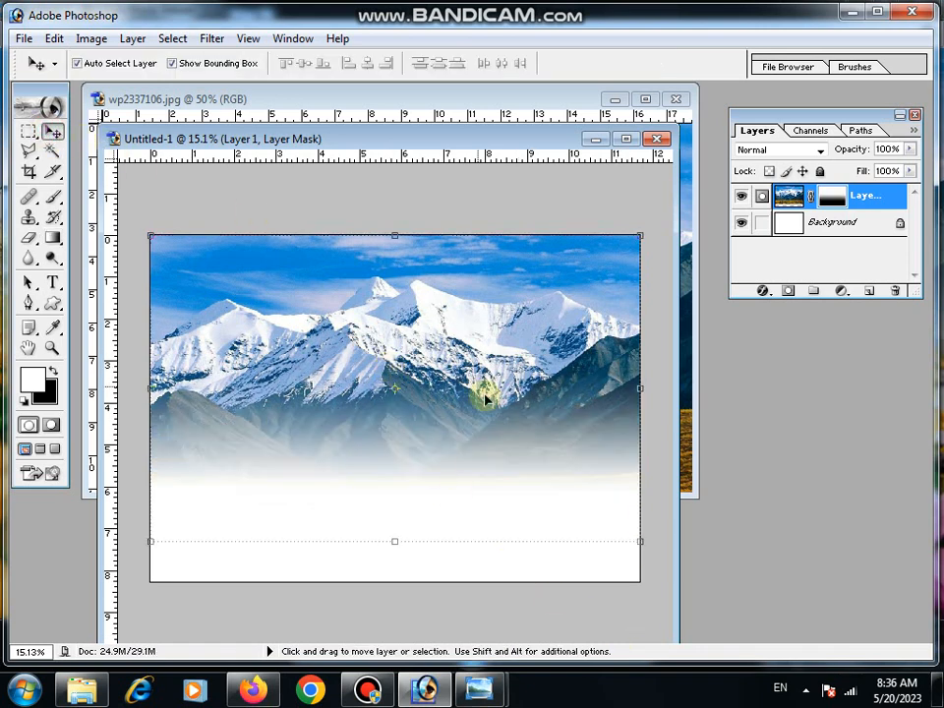
mouse_move(492, 403)
left_mouse_down()
mouse_move(491, 393)
mouse_move(497, 424)
left_mouse_up()
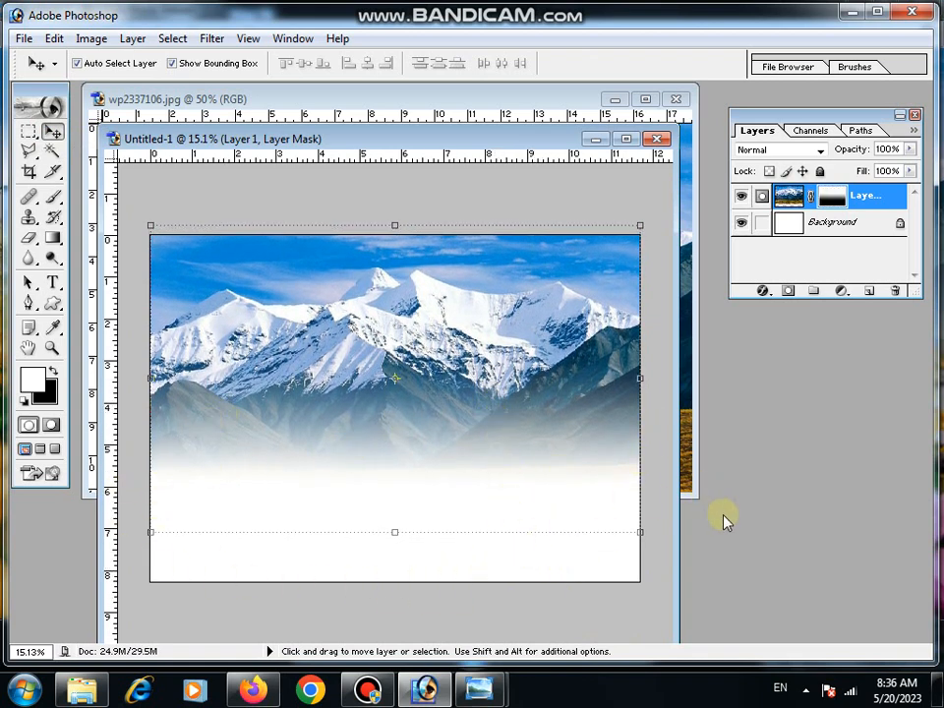
- Open the flower field image 2 from New folder (3)
left_click(22, 38)
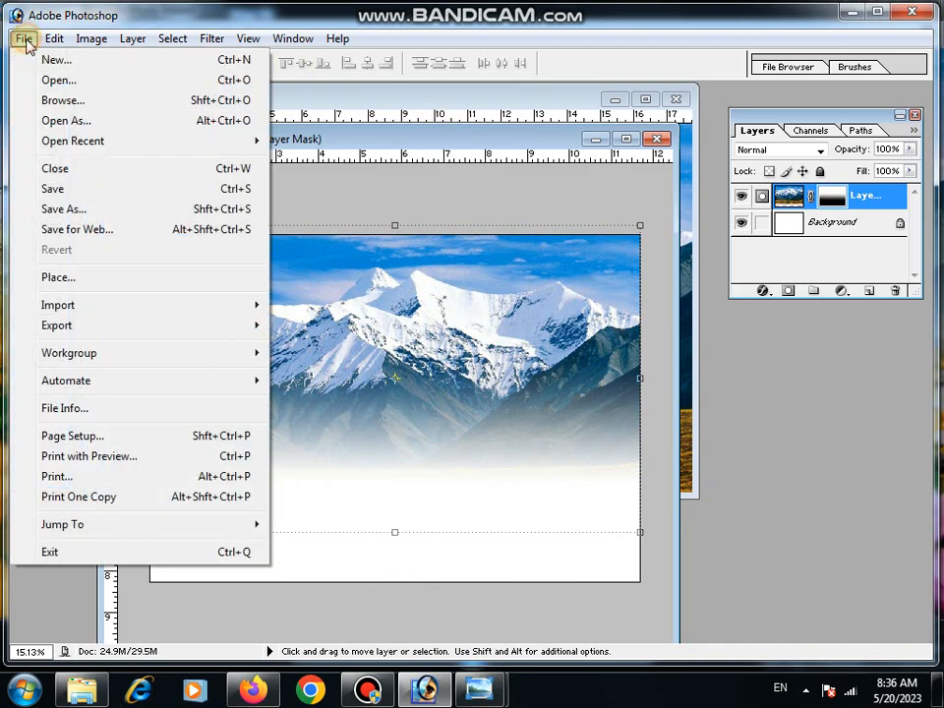
left_click(44, 80)
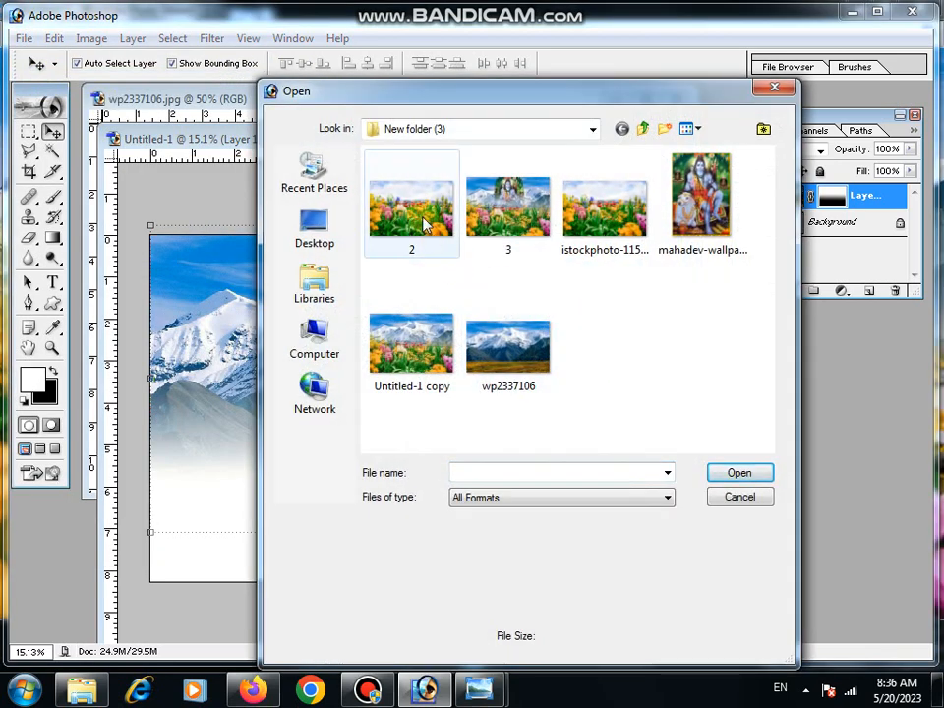
left_click(425, 224)
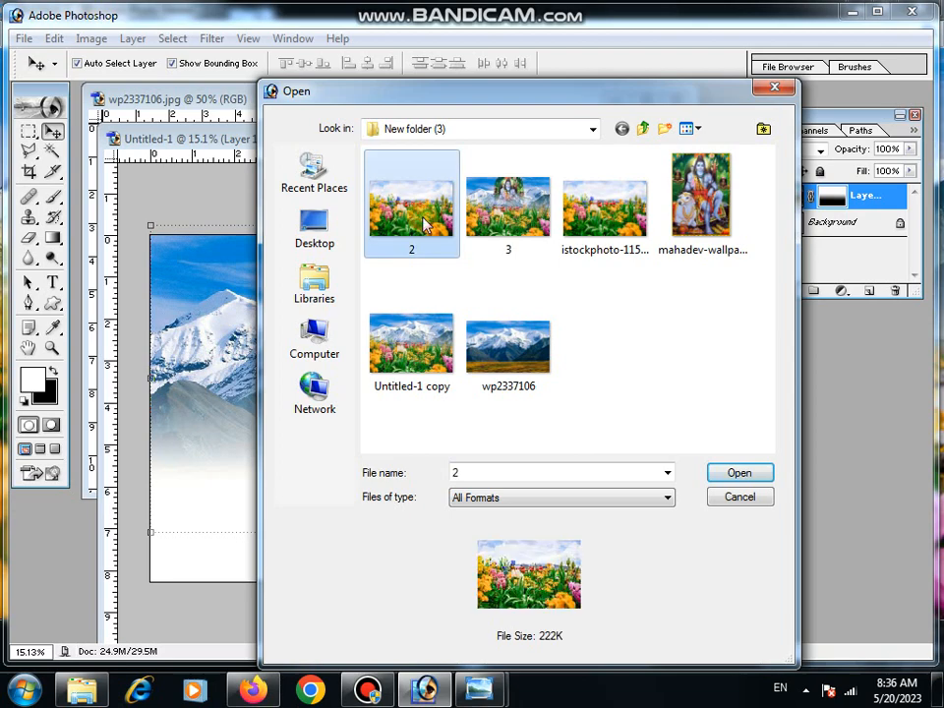
left_click(739, 474)
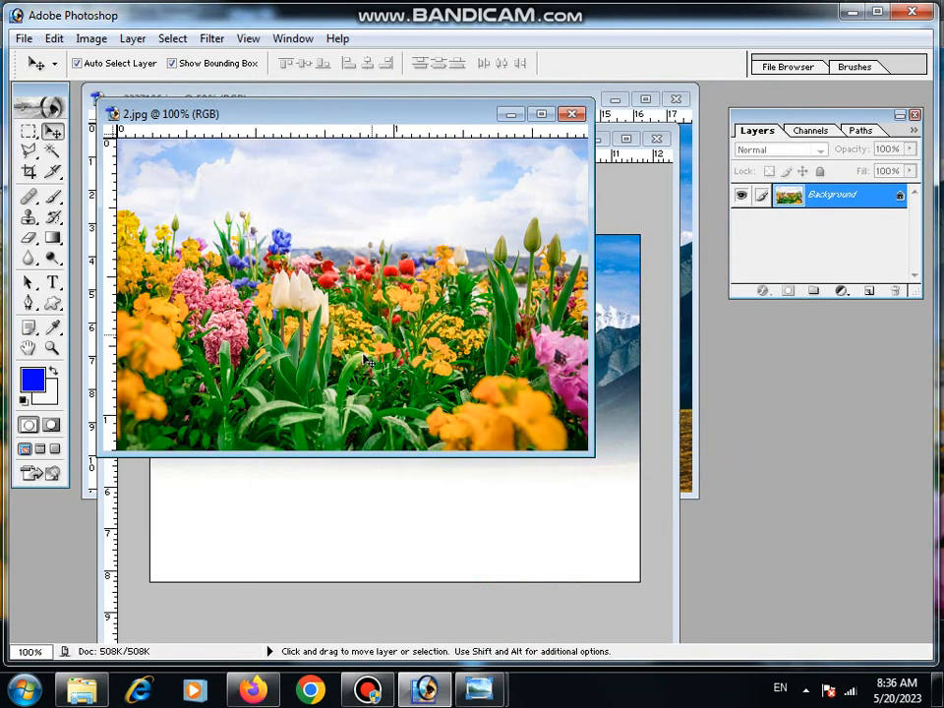
- Copy the entire flower field image and paste it into the Untitled-1 composition
left_click_drag(593, 453, 720, 531)
key("ctrl+a")
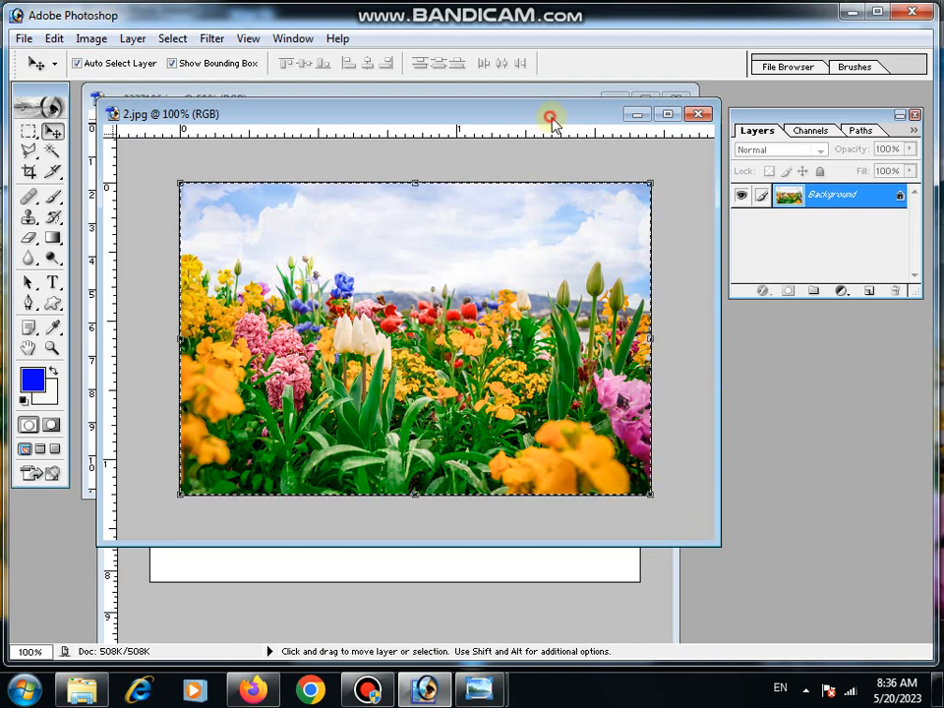
left_click_drag(548, 116, 731, 520)
left_click(458, 143)
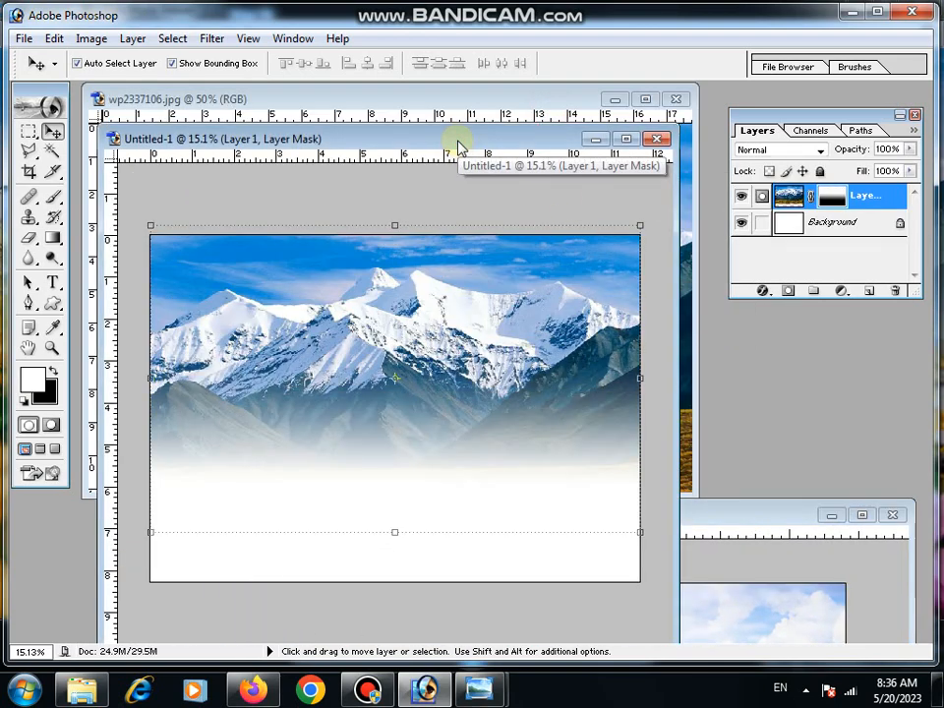
key("ctrl+v")
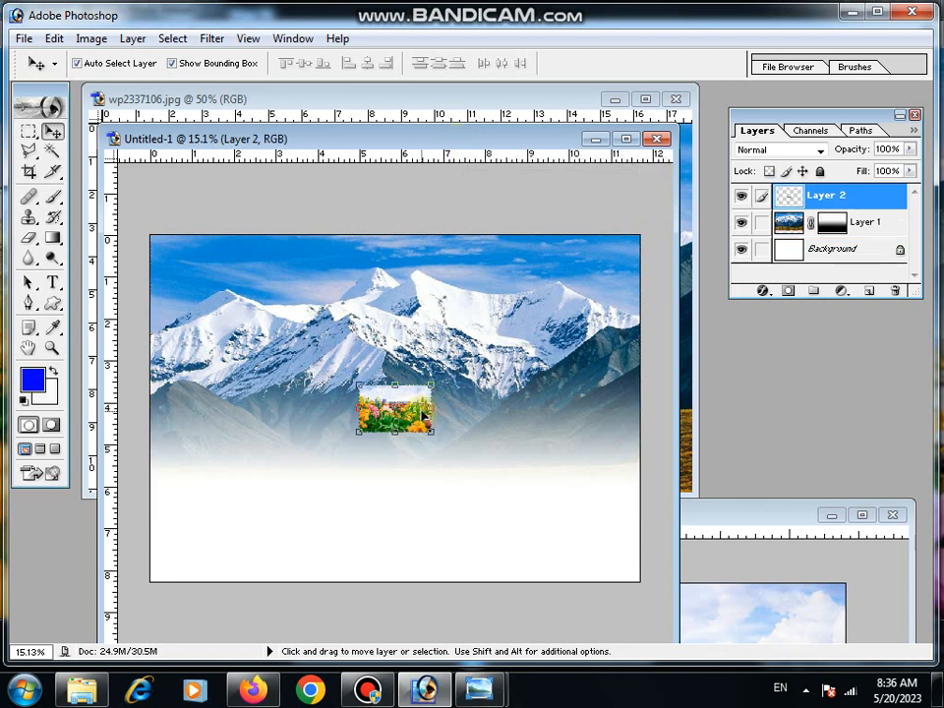
- Align the pasted flower image with the canvas's left edge and scale it proportionally to about 692%, covering the full width and lower part
left_click_drag(419, 417, 208, 433)
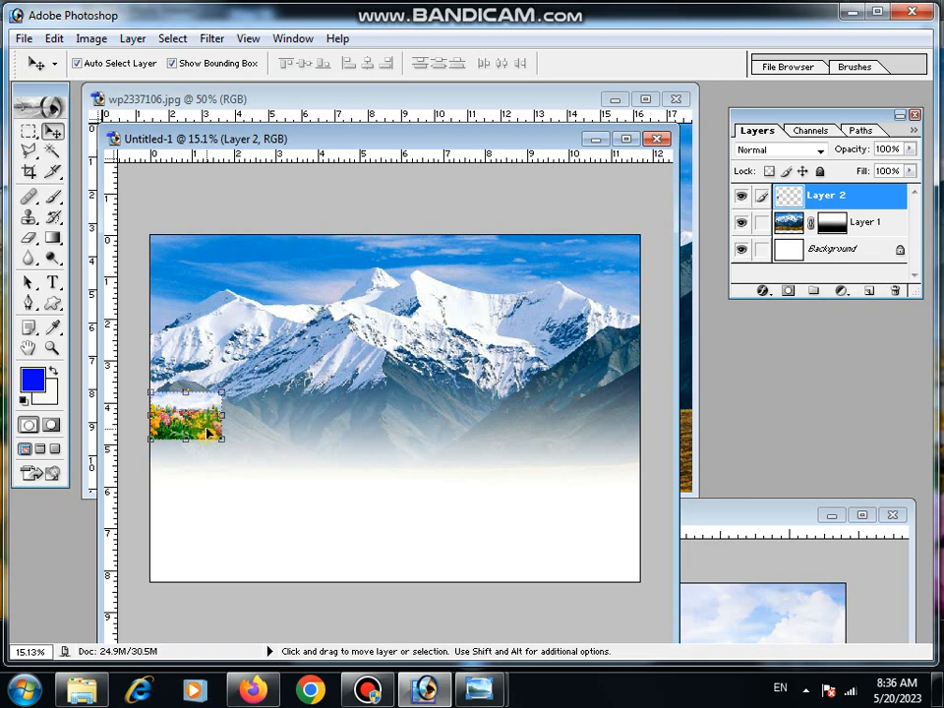
key("shift")
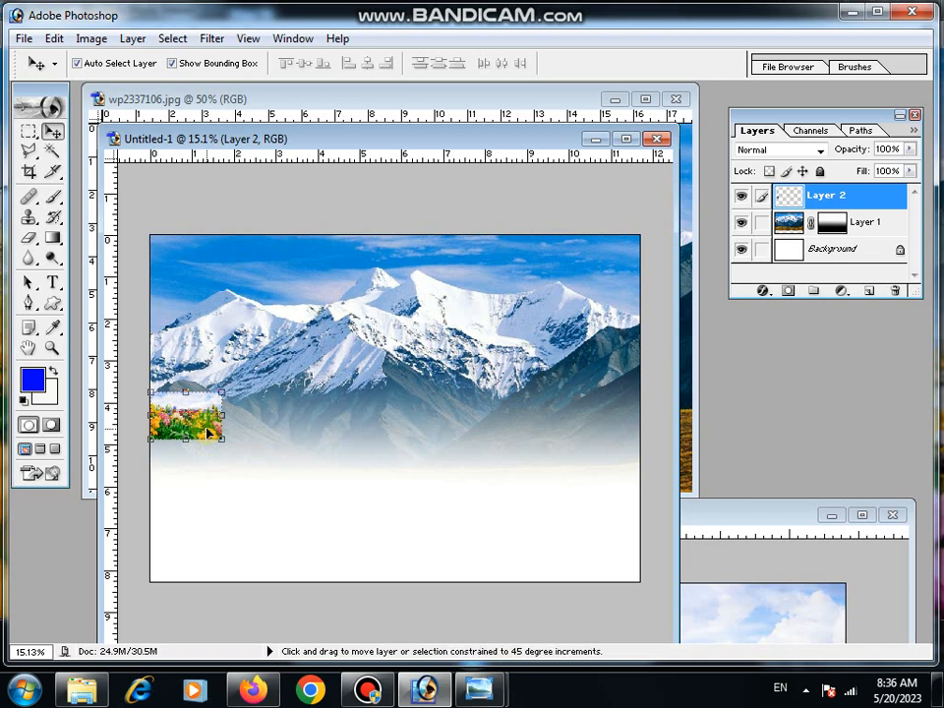
left_click_drag(222, 435, 511, 637)
left_click_drag(518, 646, 520, 647)
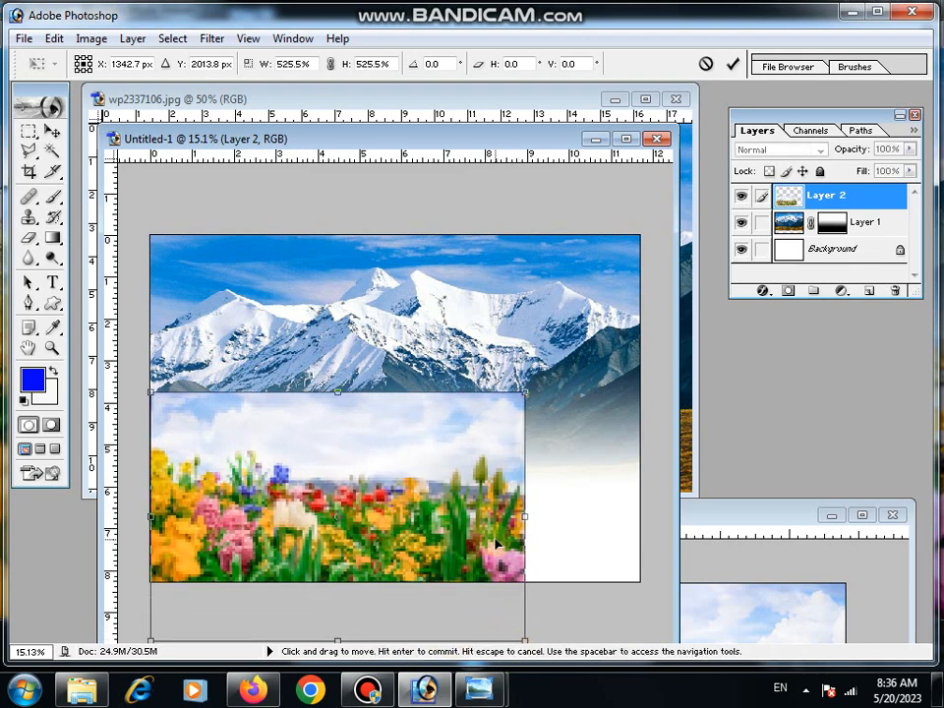
left_click_drag(469, 538, 472, 471)
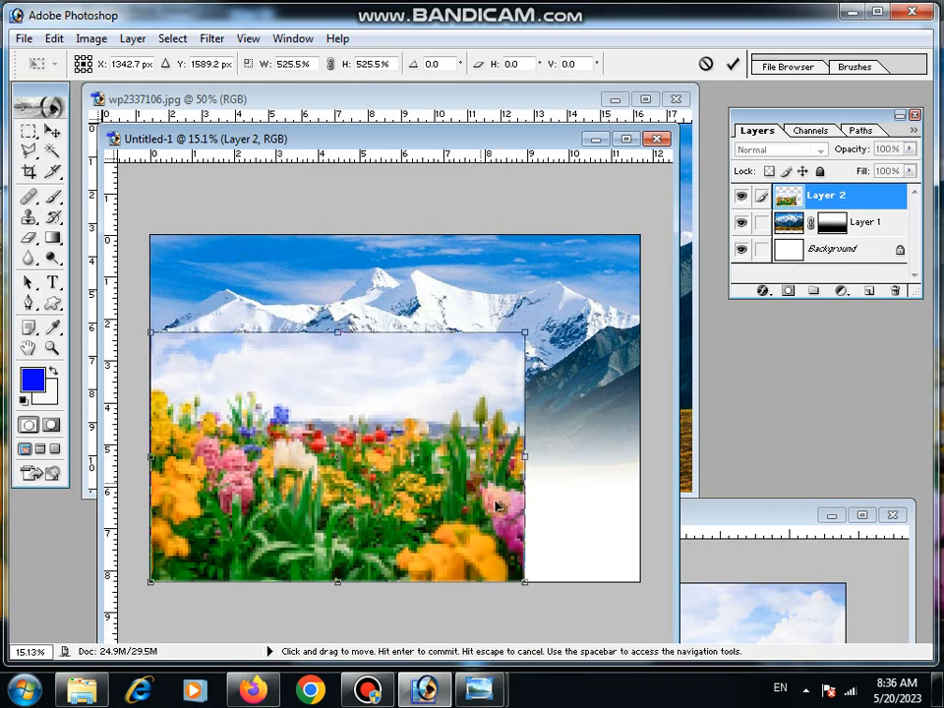
left_click_drag(529, 579, 605, 632)
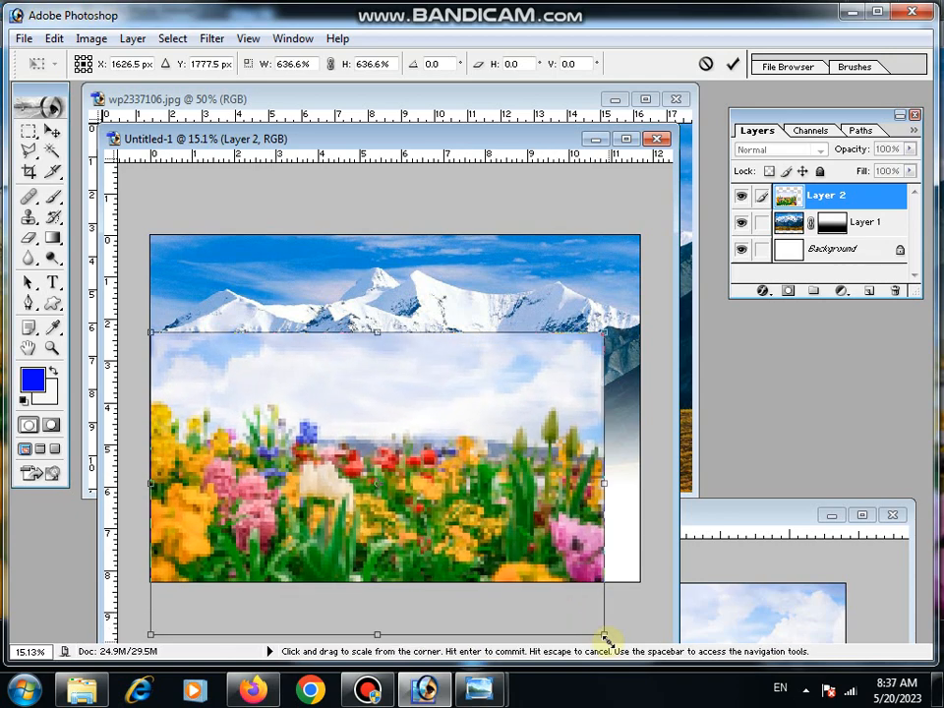
left_click_drag(576, 549, 576, 497)
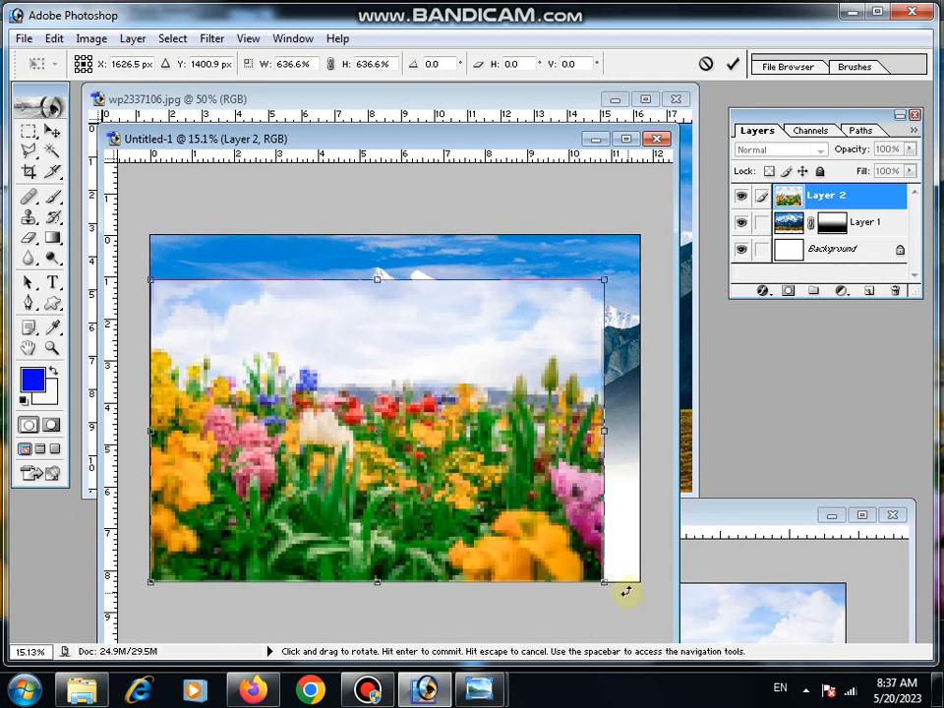
left_click_drag(607, 582, 649, 612)
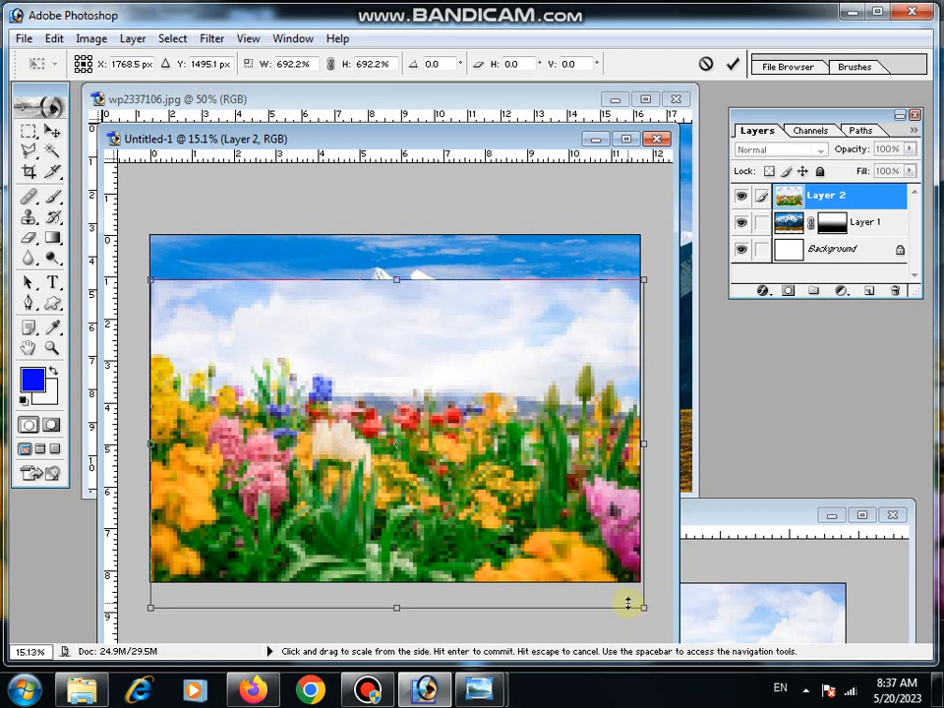
key("Return")
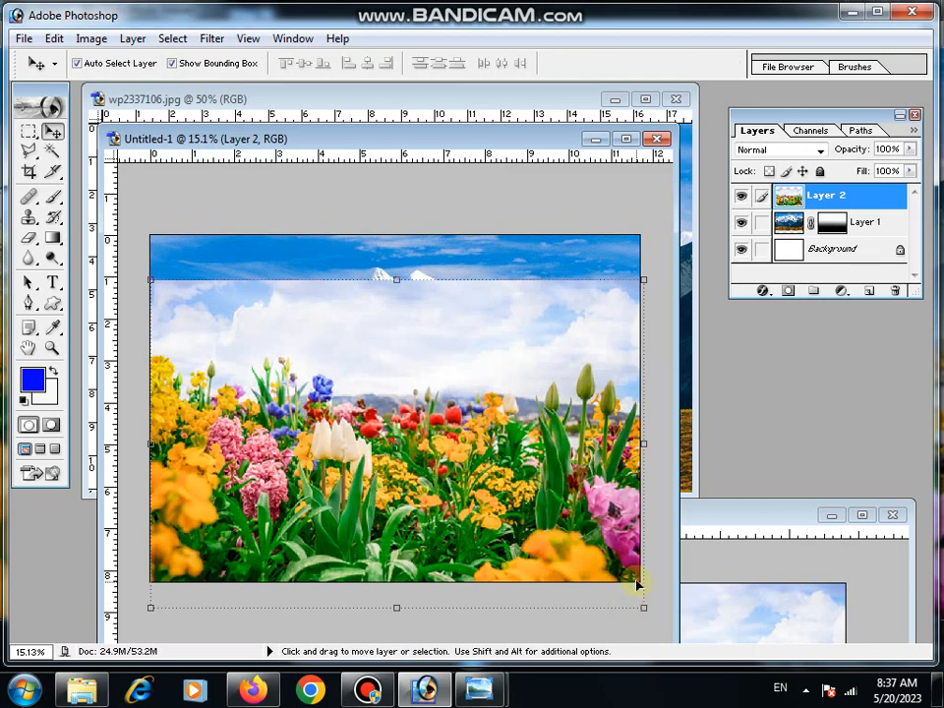
left_click_drag(644, 607, 644, 602)
key("Return")
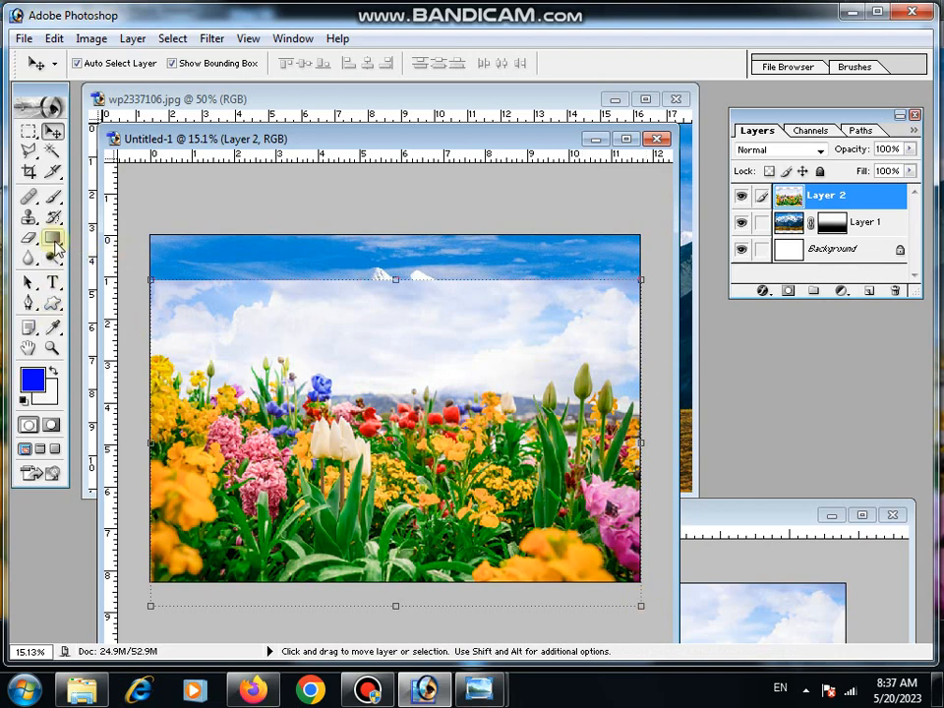
- Fade out the flower layer's sky with a layer mask and a downward black-to-white linear gradient that reveals the mountains
left_click(53, 239)
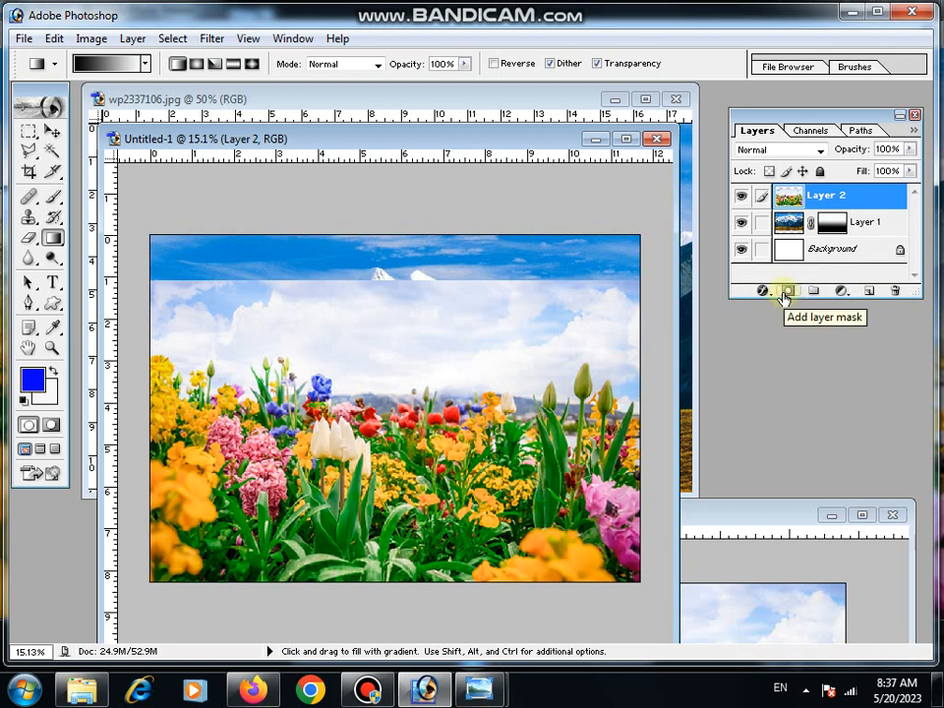
left_click(786, 292)
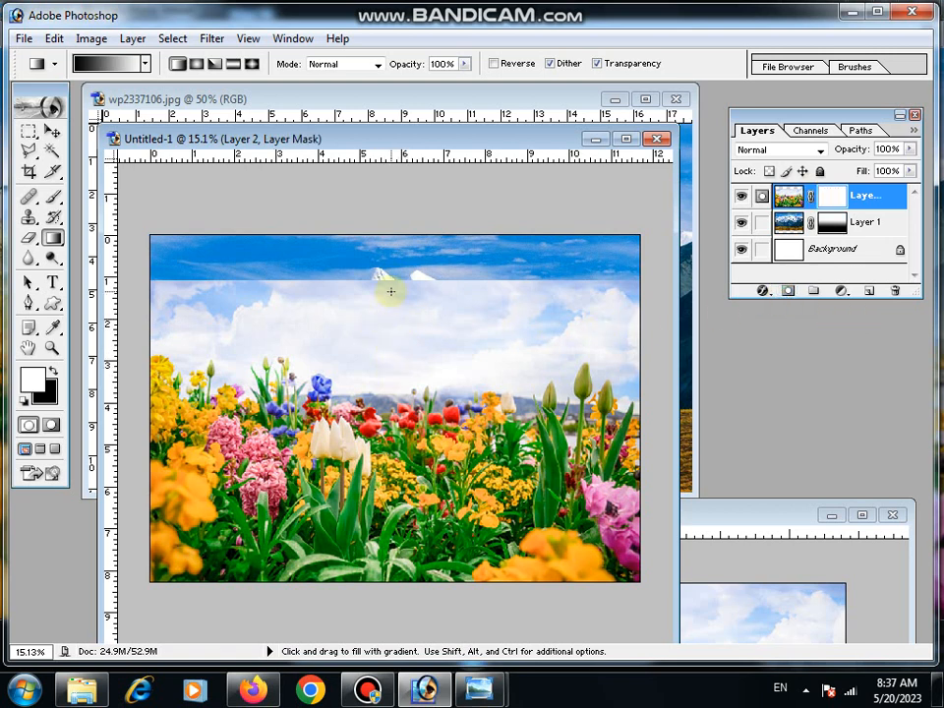
left_click_drag(390, 291, 392, 424)
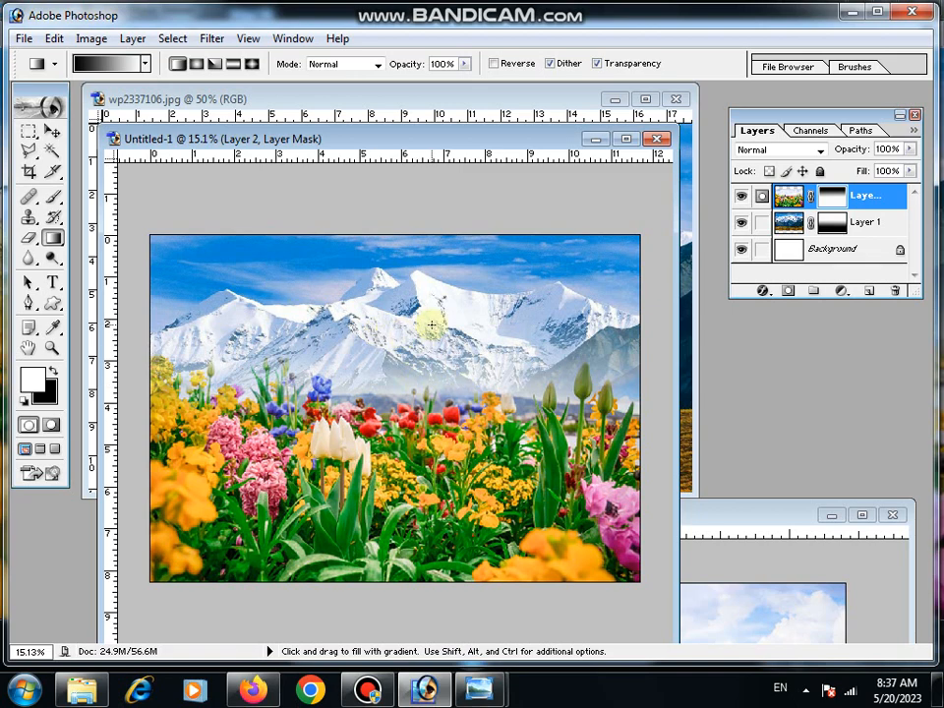
left_click_drag(414, 310, 413, 356)
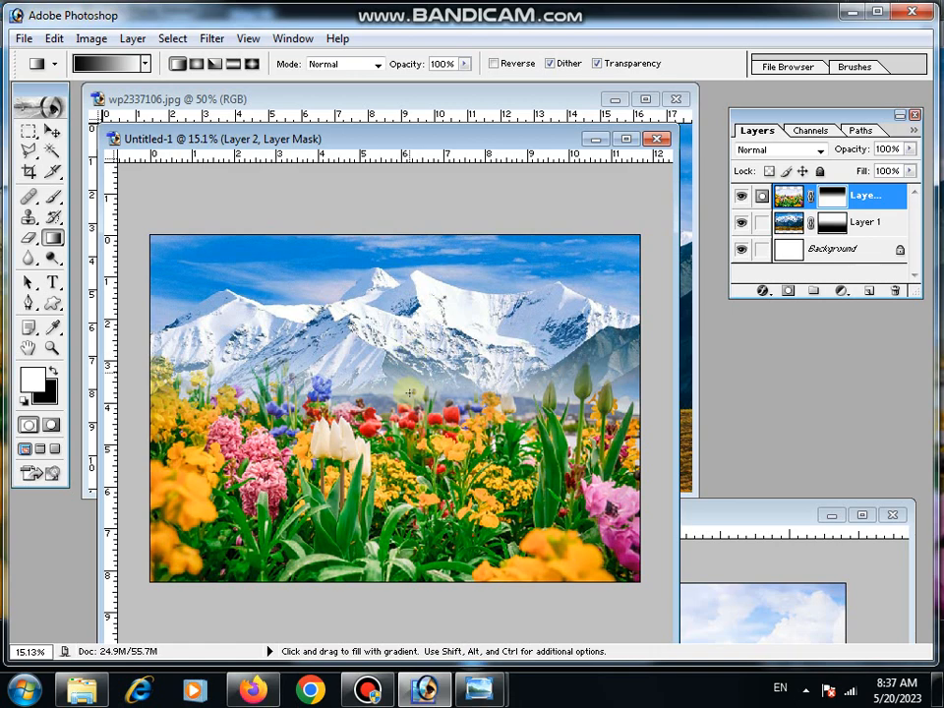
- Lower the flower layer's upper edge to reduce its height to about 91% and apply the transformation
left_click(49, 132)
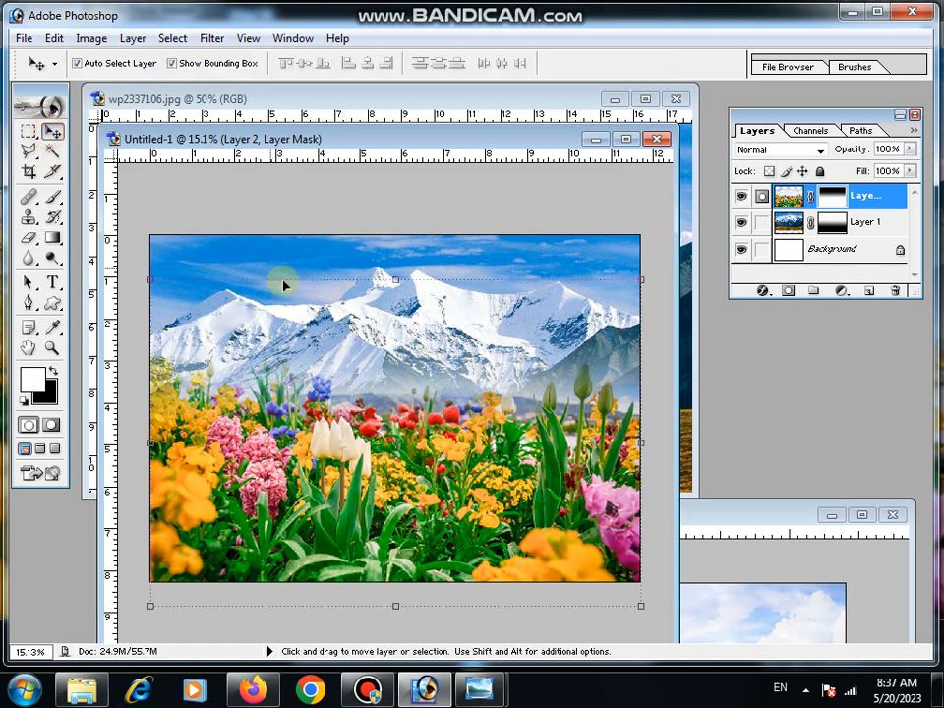
left_click_drag(397, 280, 392, 304)
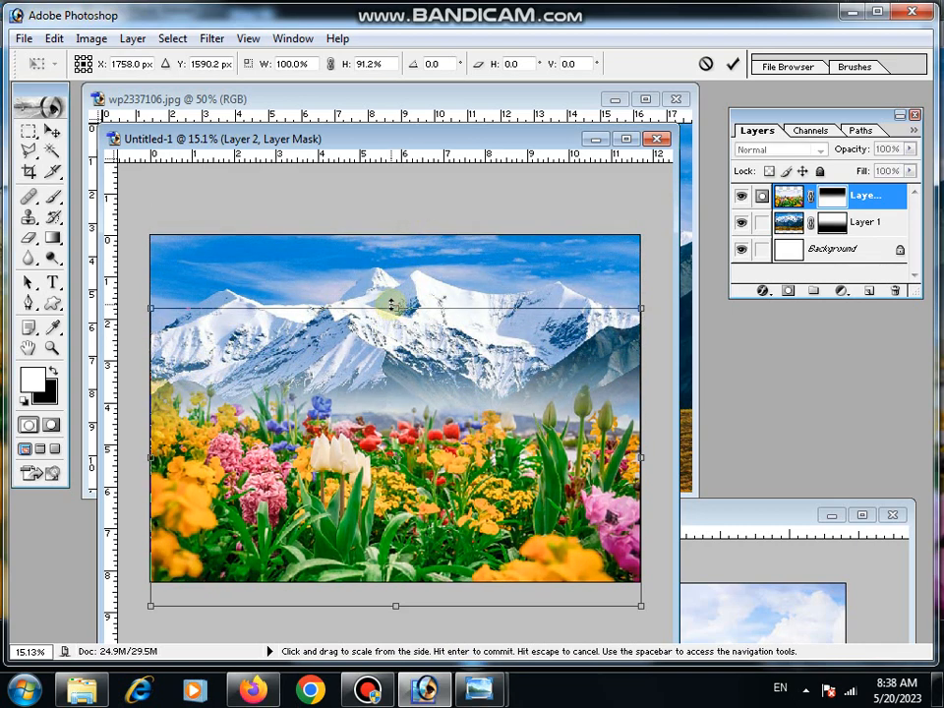
left_click(52, 132)
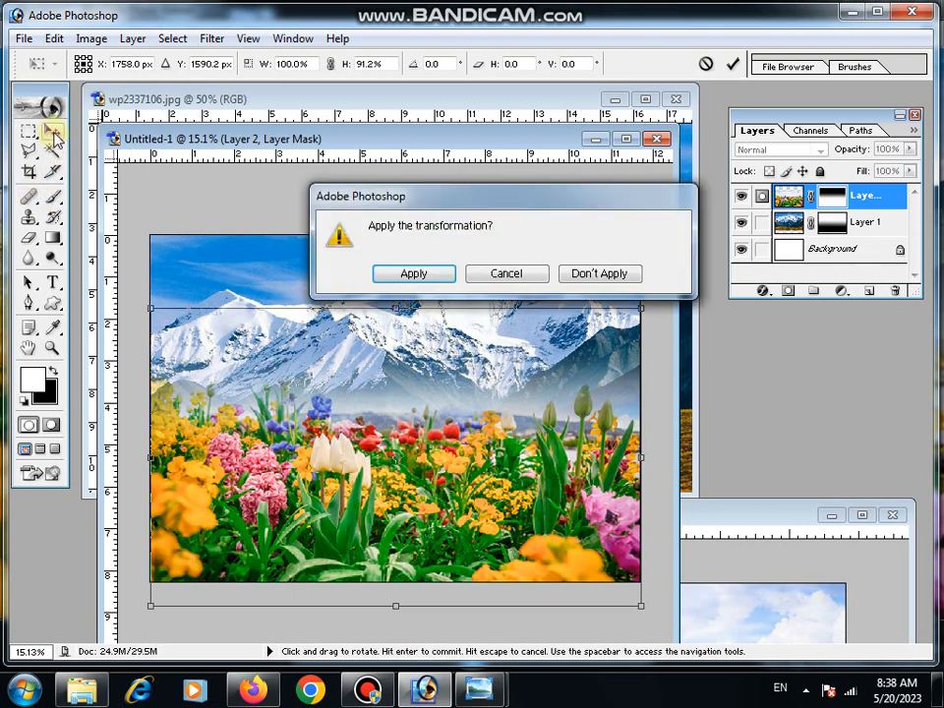
left_click(445, 278)
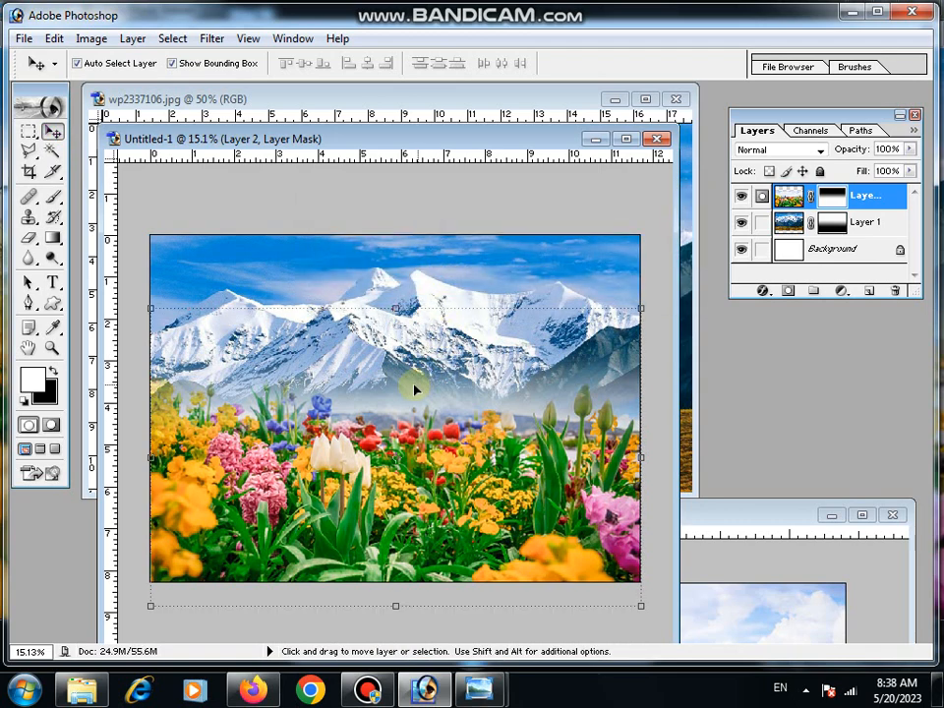
- Make the mountain layer active and open the mahadev-wallpaper image from New folder (3)
left_click(476, 279)
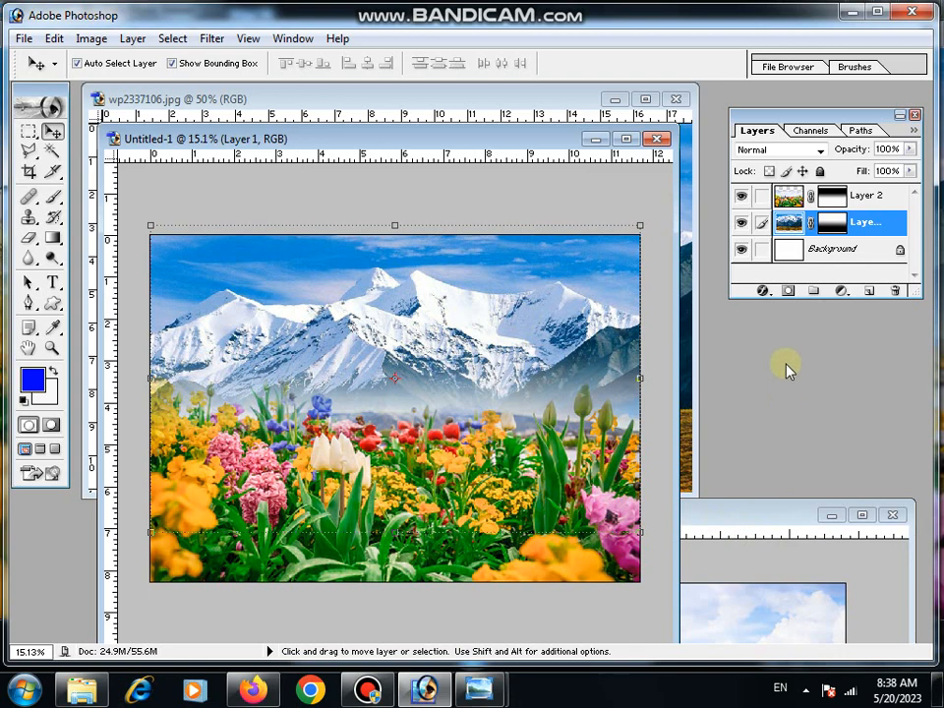
left_click(26, 40)
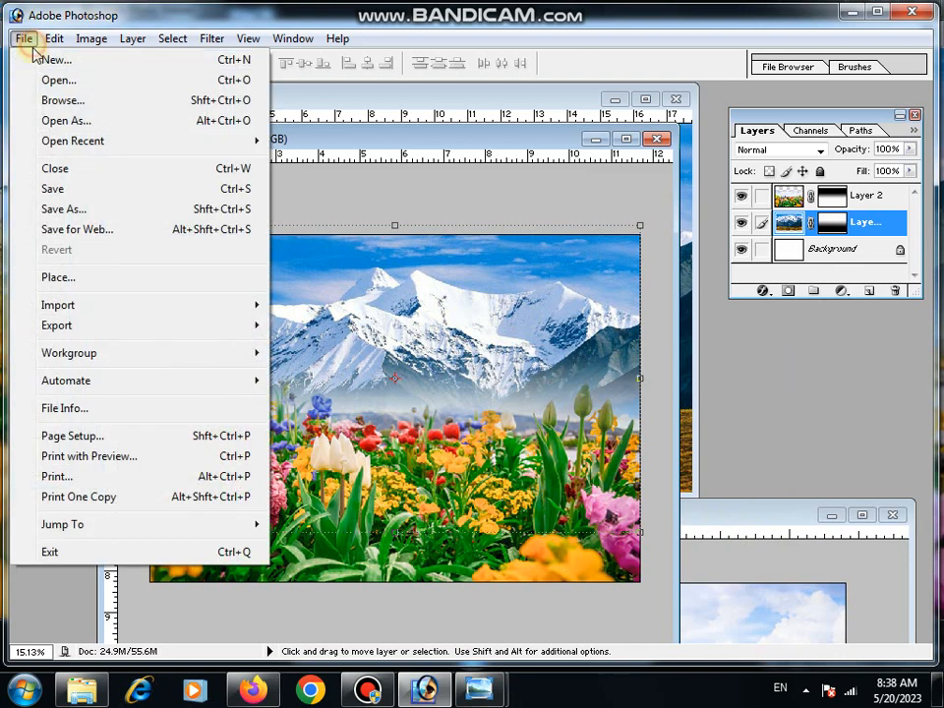
left_click(32, 78)
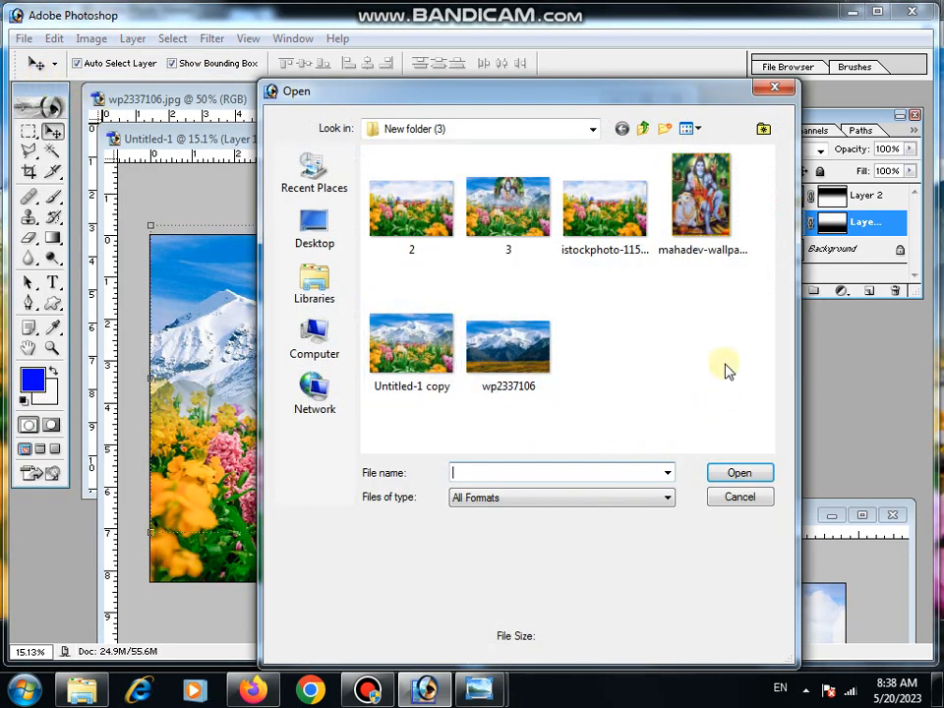
left_click(689, 212)
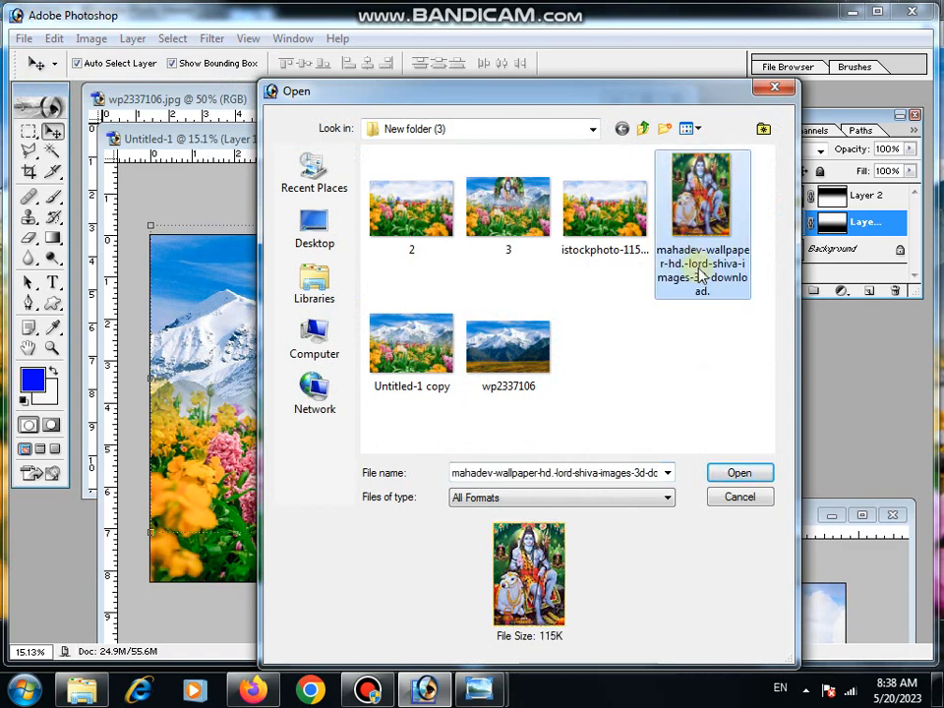
left_click(740, 474)
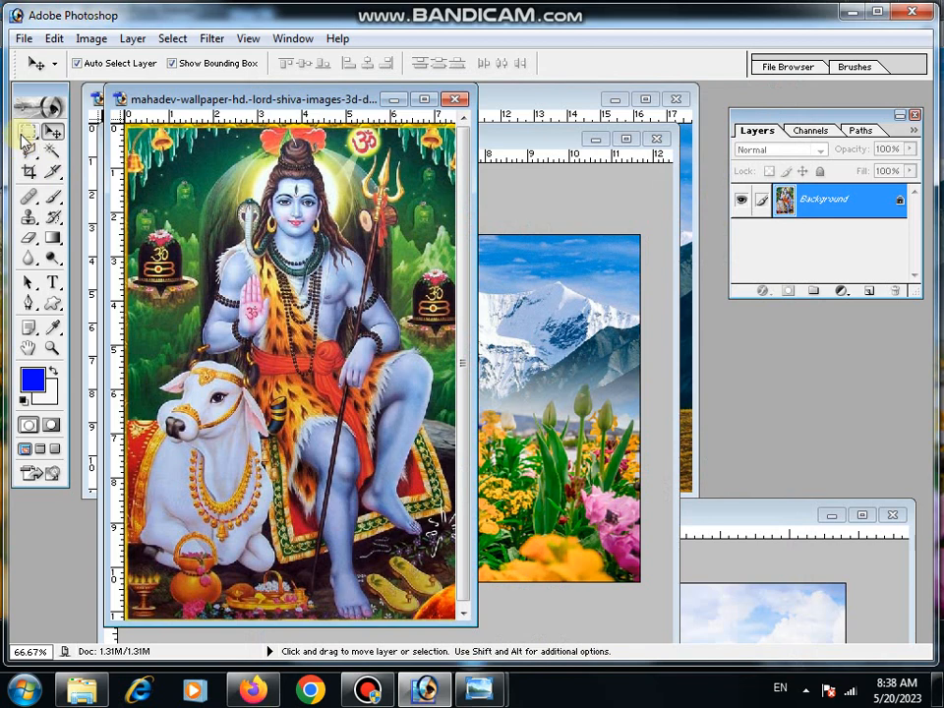
- Copy a rectangular selection of the Shiva picture down to just below the knees and paste it above the mountain layer in Untitled-1
left_click(26, 134)
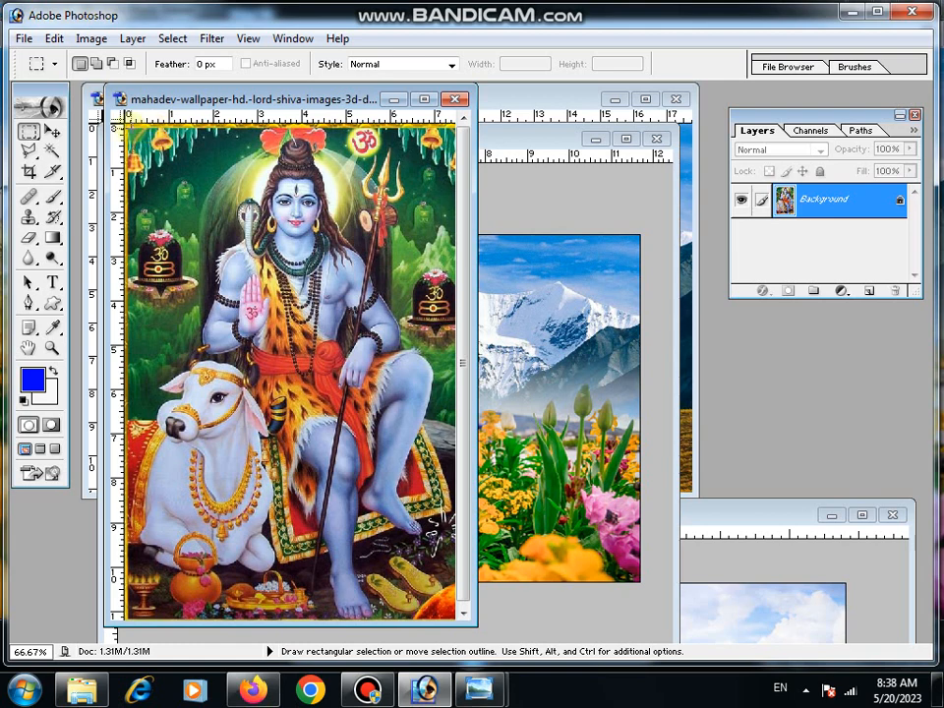
left_click_drag(127, 126, 459, 506)
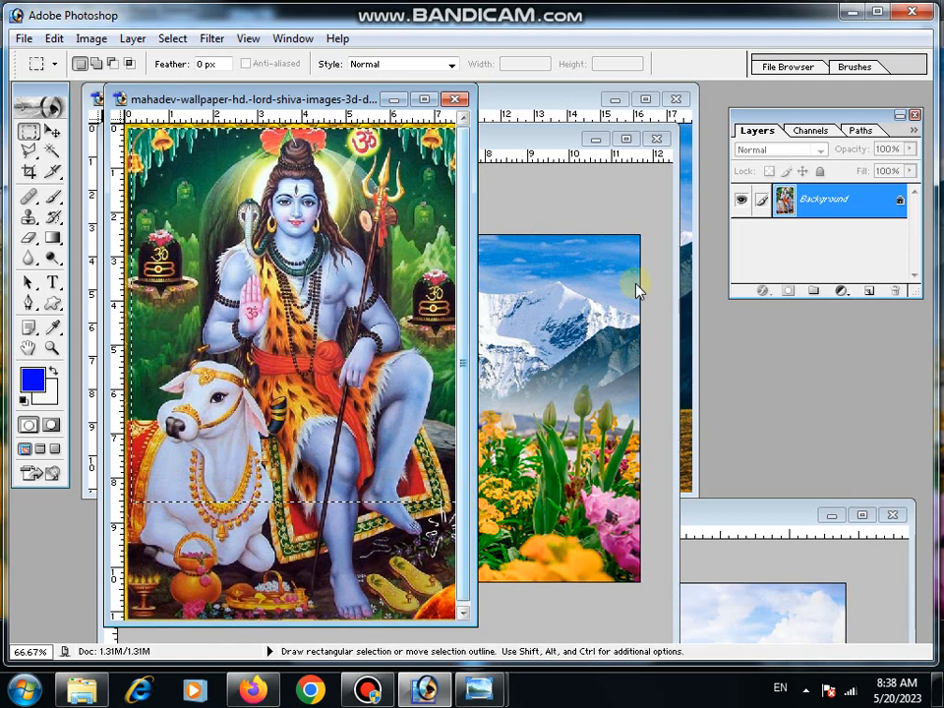
left_click(553, 145)
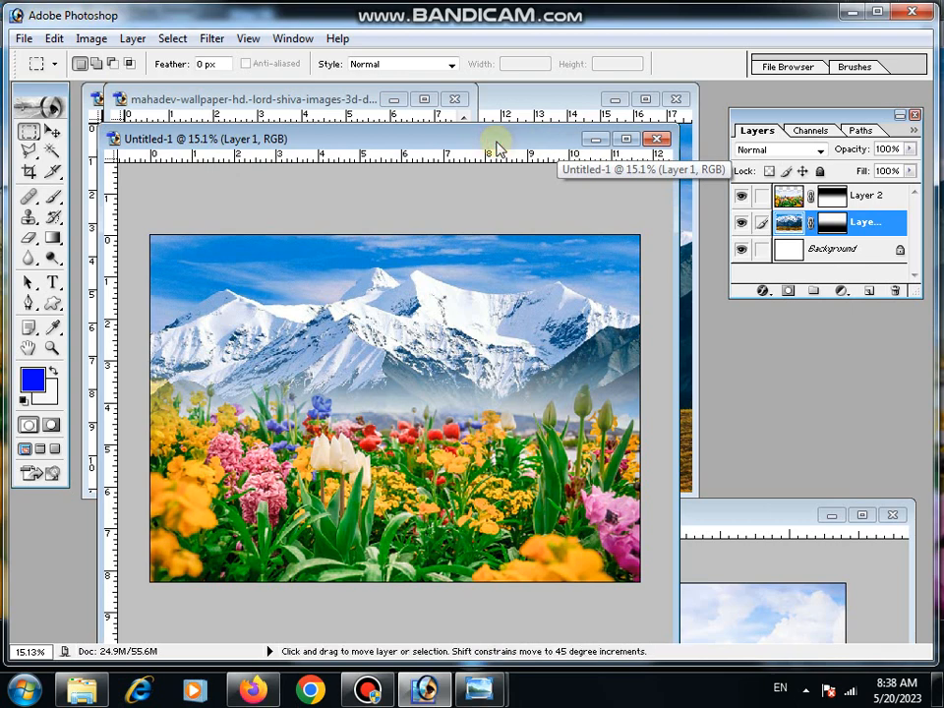
key("ctrl+v")
- Move the Shiva picture to the middle of the canvas's upper edge, scale it proportionally to about 175%, and apply the transformation
left_click(52, 132)
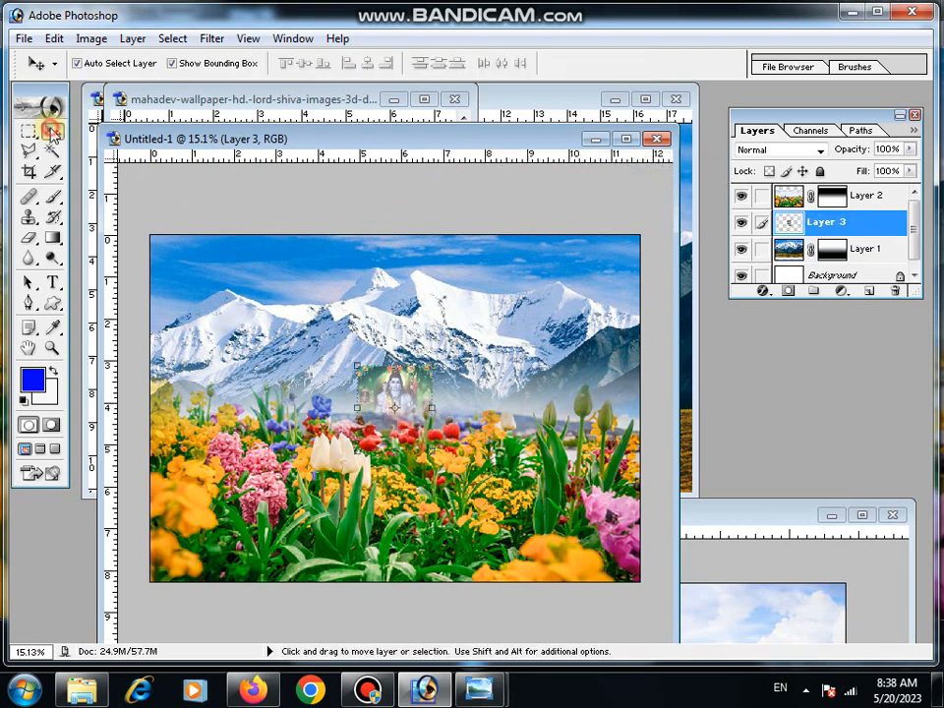
left_click_drag(380, 370, 347, 241)
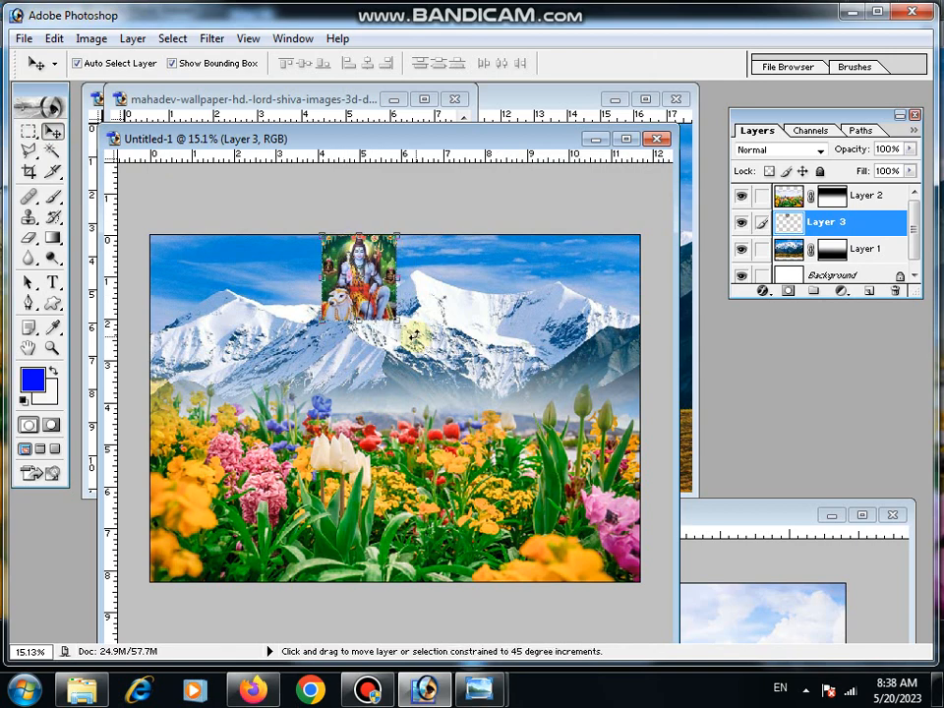
left_click_drag(398, 322, 429, 336)
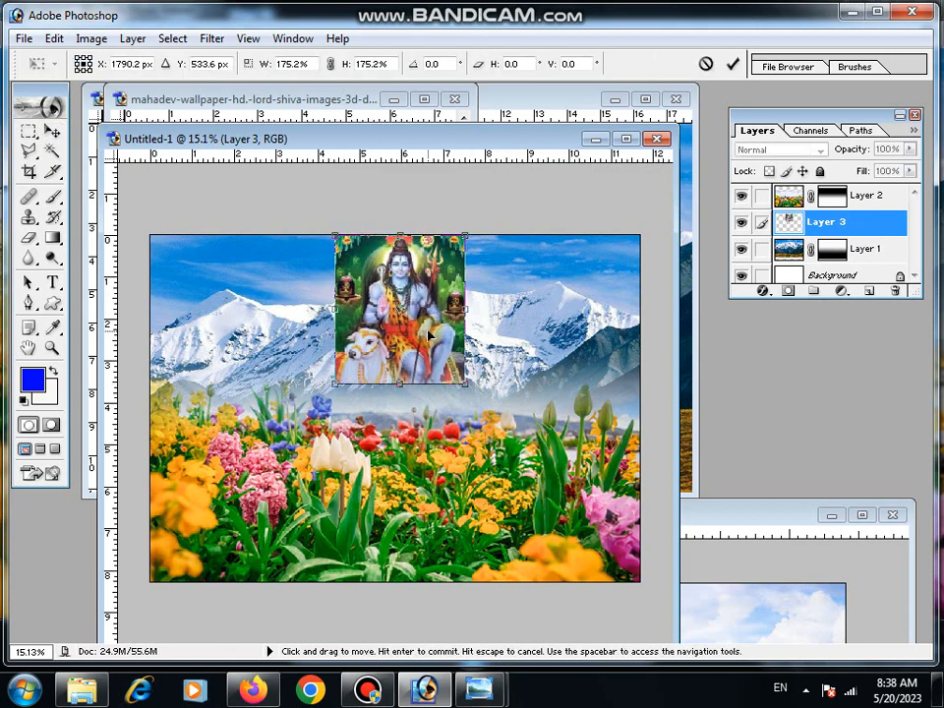
left_click(55, 130)
left_click(432, 276)
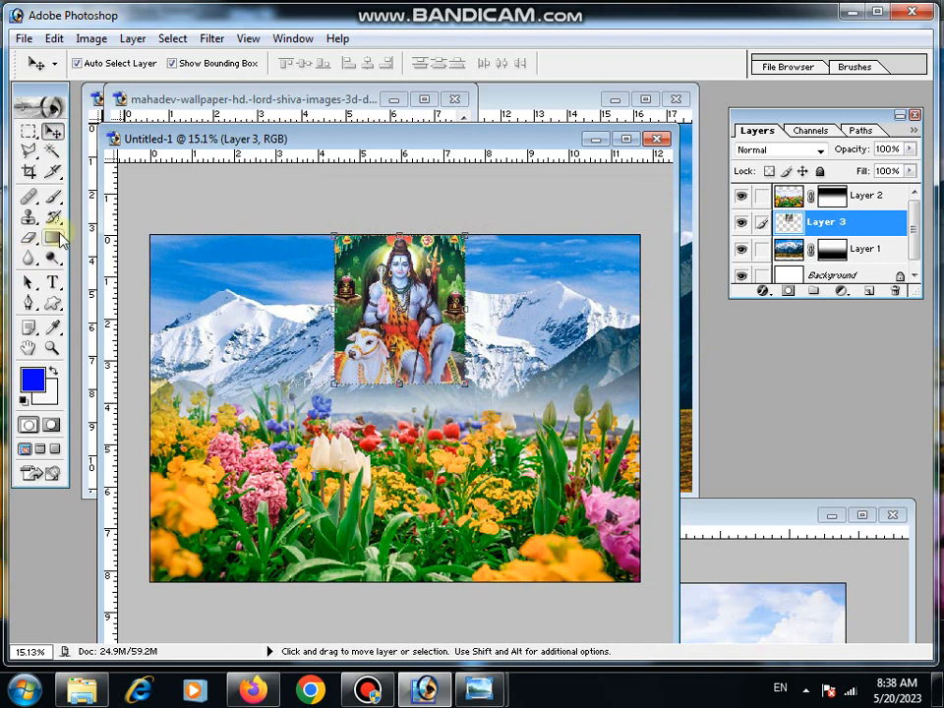
- Fade the Shiva picture's lower part into the mountains with a layer mask and a linear gradient, white above and black below
left_click(53, 237)
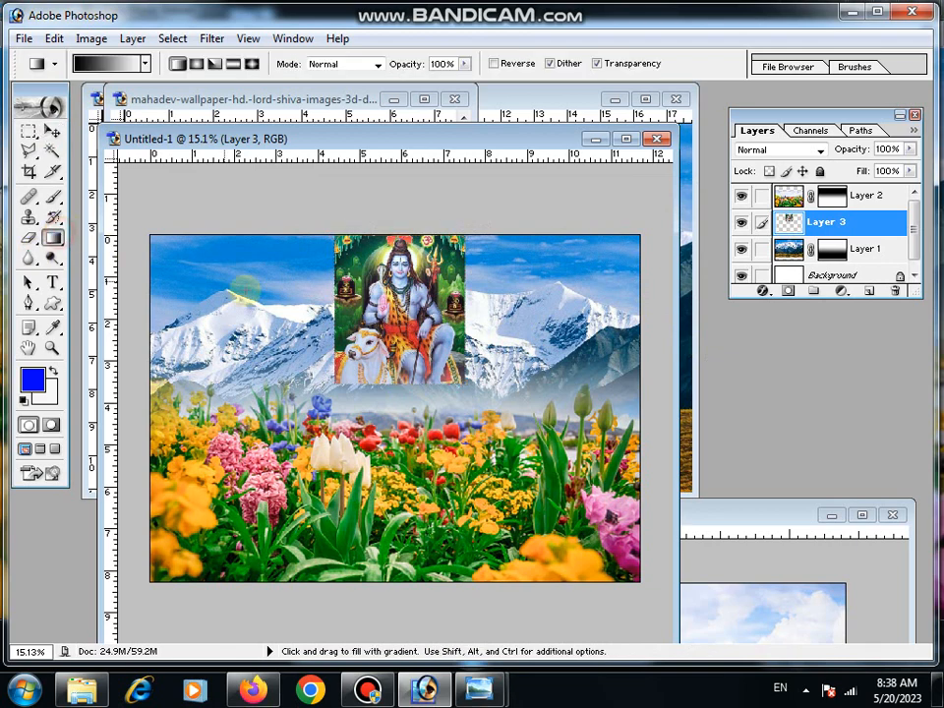
left_click(788, 293)
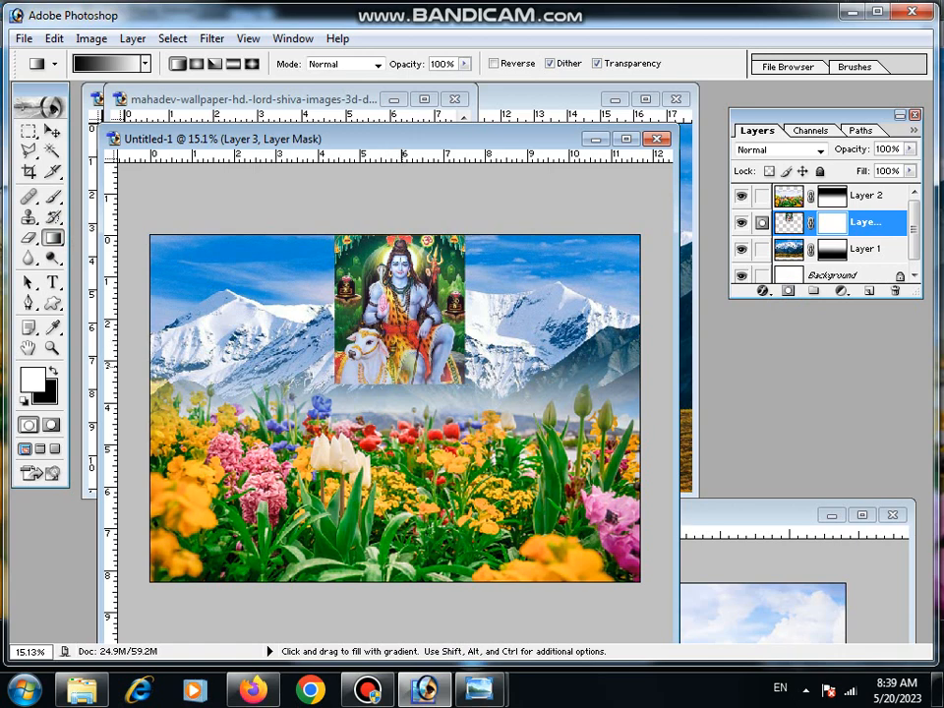
left_click_drag(402, 330, 403, 382)
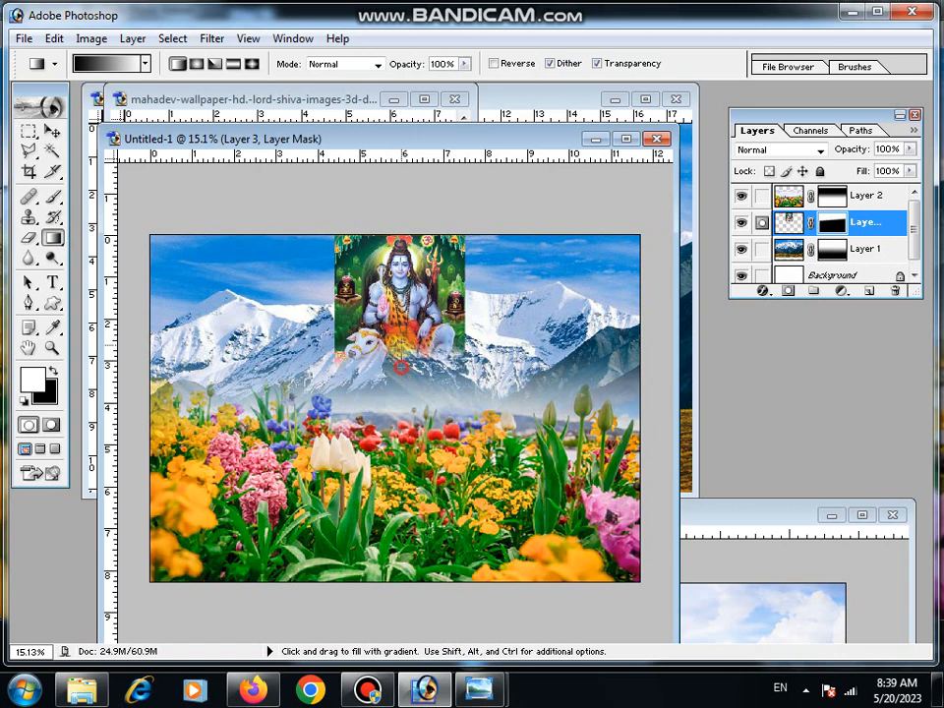
left_click_drag(402, 306, 401, 362)
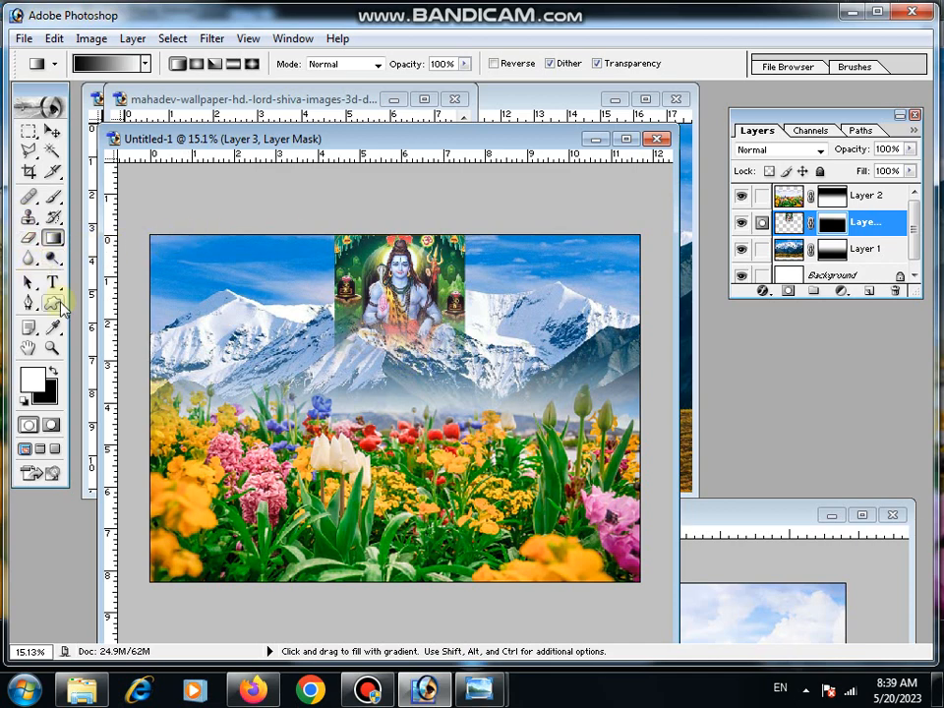
- Soften the Shiva picture's side edges and upper corners by erasing on its layer mask with a soft 127 px brush
left_click(51, 347)
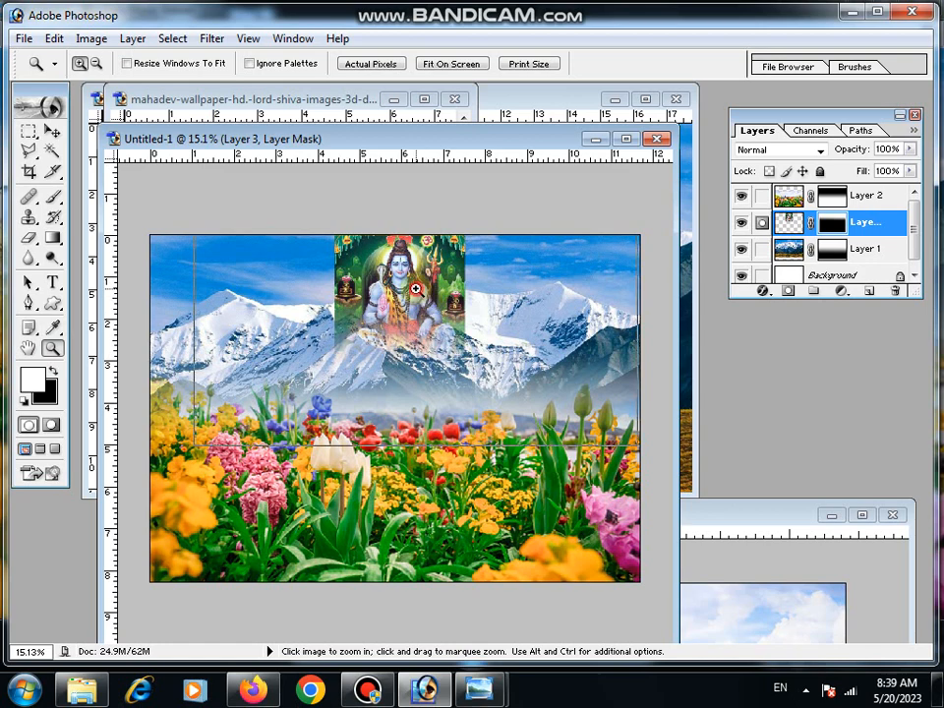
left_click(416, 289)
left_click(416, 207)
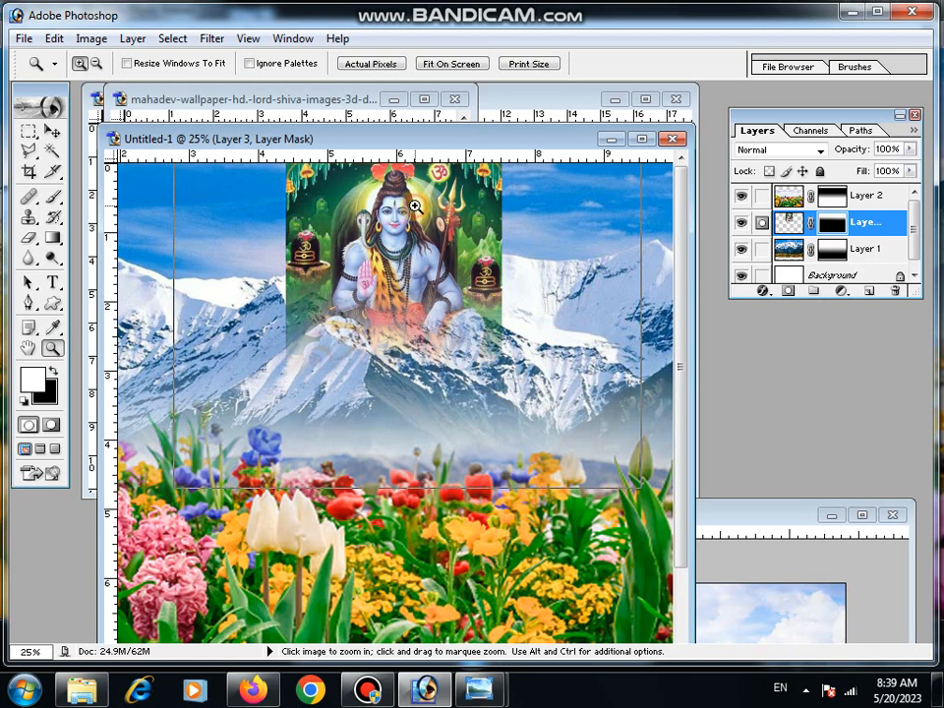
left_click(416, 207)
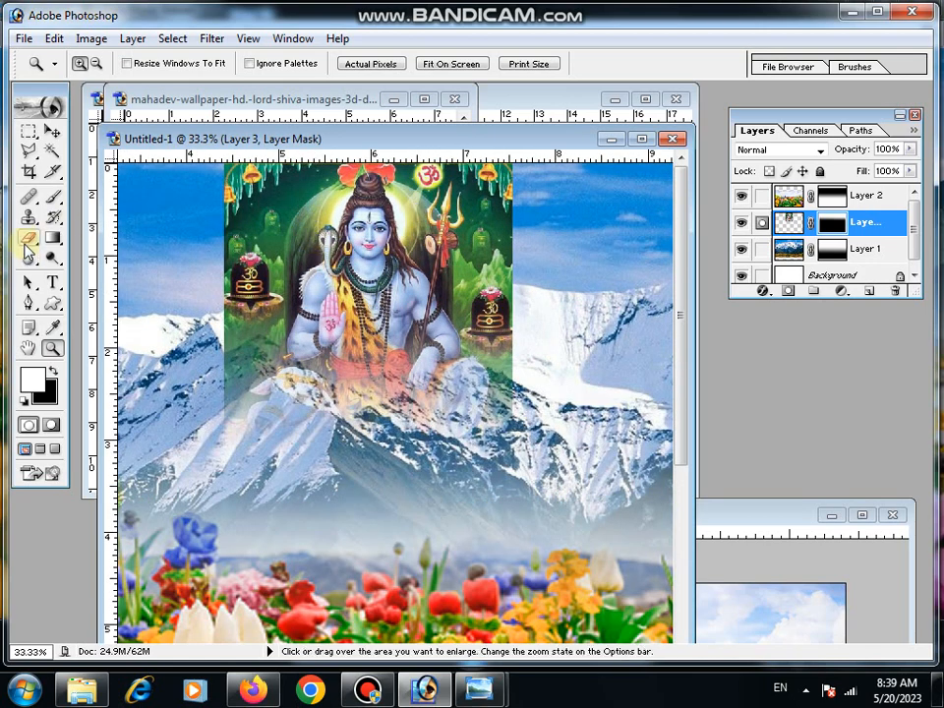
left_click(27, 239)
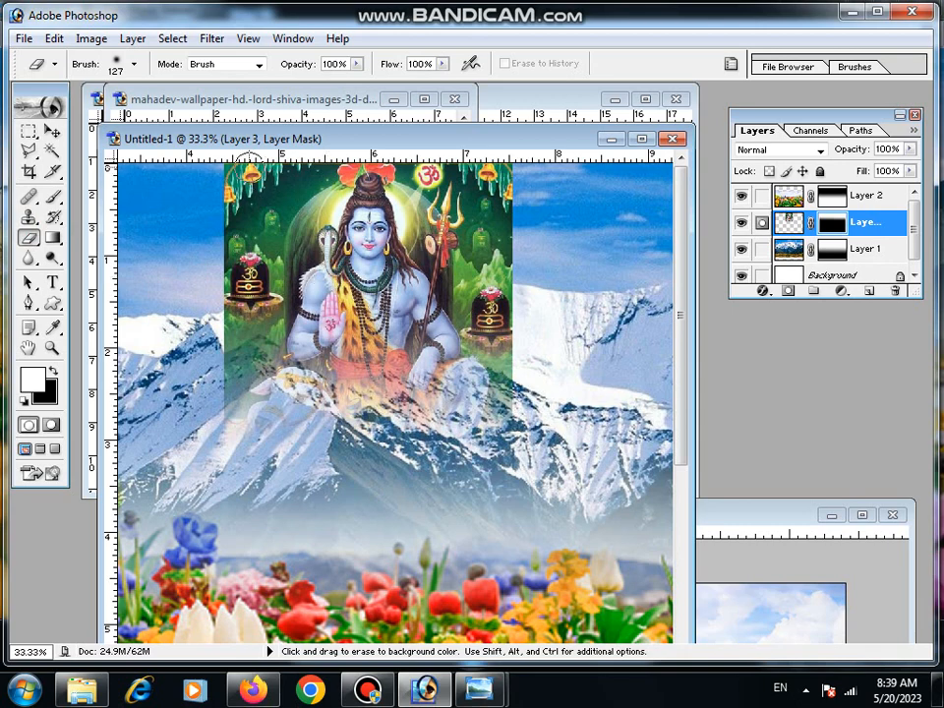
mouse_move(233, 160)
left_mouse_down()
mouse_move(210, 304)
mouse_move(213, 372)
mouse_move(234, 442)
mouse_move(227, 195)
left_mouse_up()
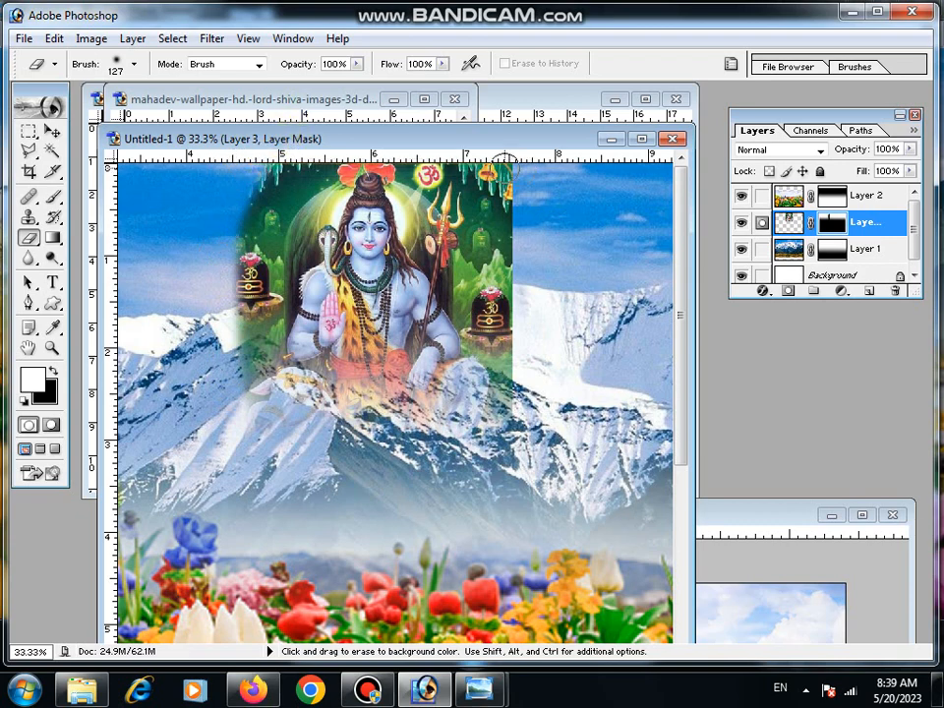
mouse_move(509, 167)
left_mouse_down()
mouse_move(531, 347)
mouse_move(515, 198)
mouse_move(518, 353)
mouse_move(487, 442)
left_mouse_up()
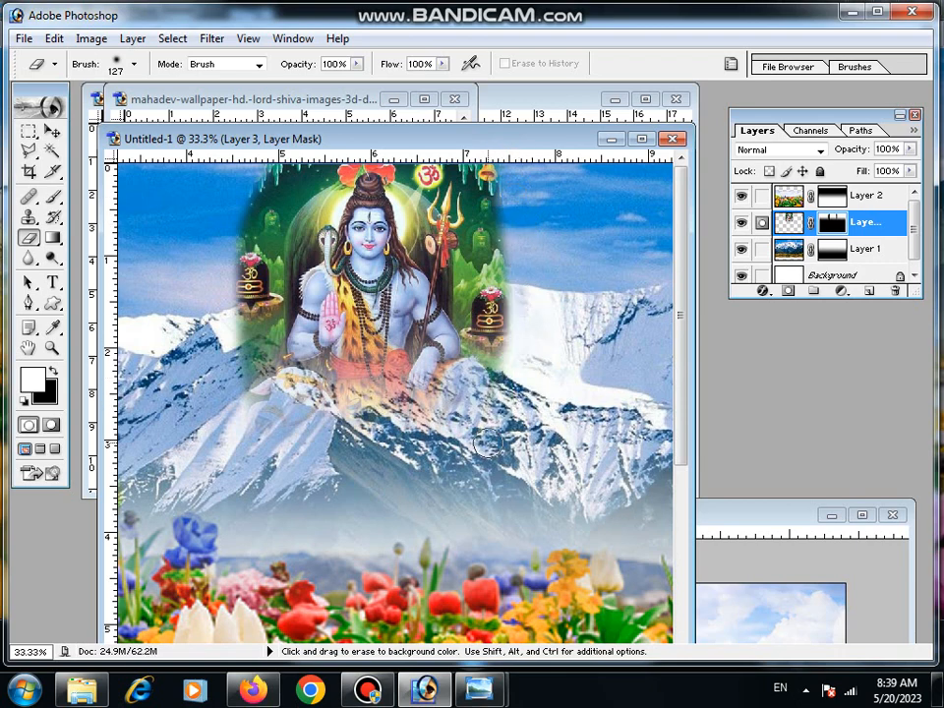
mouse_move(516, 239)
left_mouse_down()
mouse_move(499, 168)
mouse_move(526, 243)
left_mouse_up()
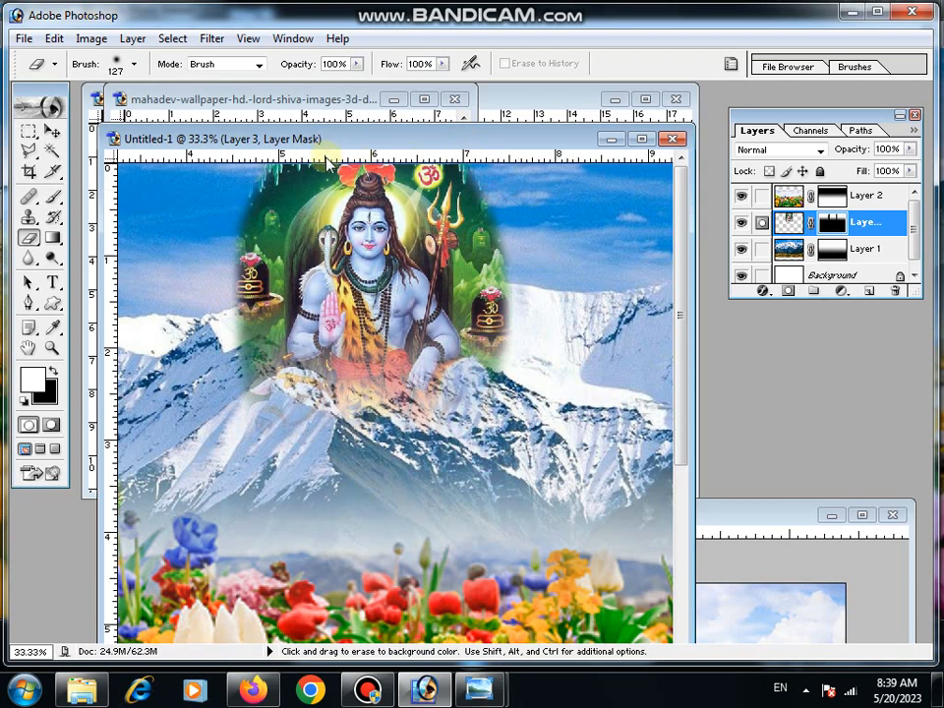
mouse_move(263, 156)
left_mouse_down()
mouse_move(236, 182)
mouse_move(219, 231)
mouse_move(225, 299)
mouse_move(267, 411)
left_mouse_up()
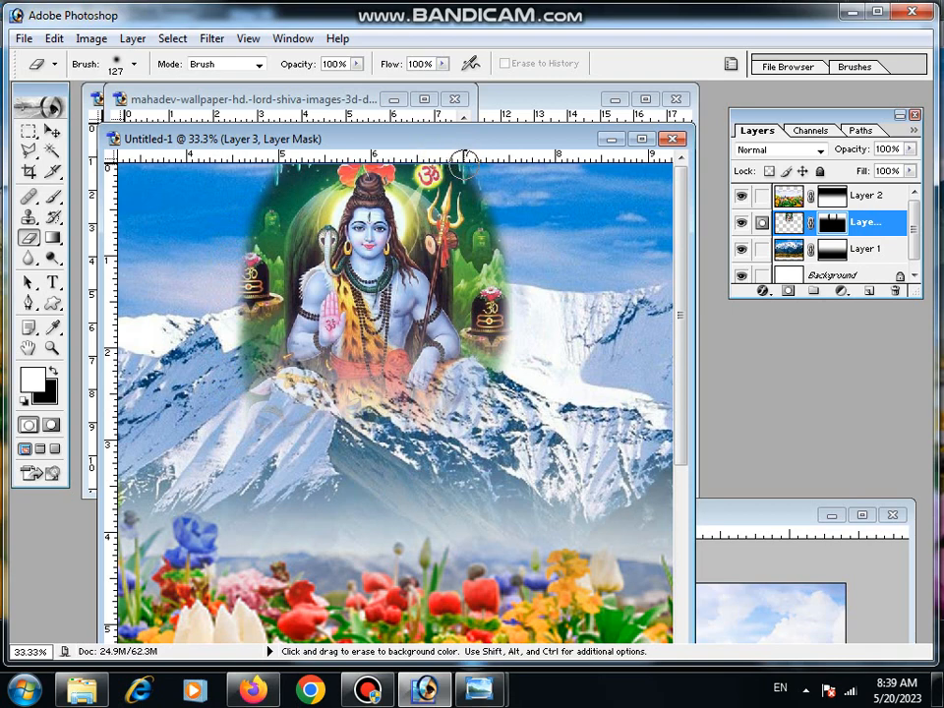
left_click_drag(520, 254, 519, 371)
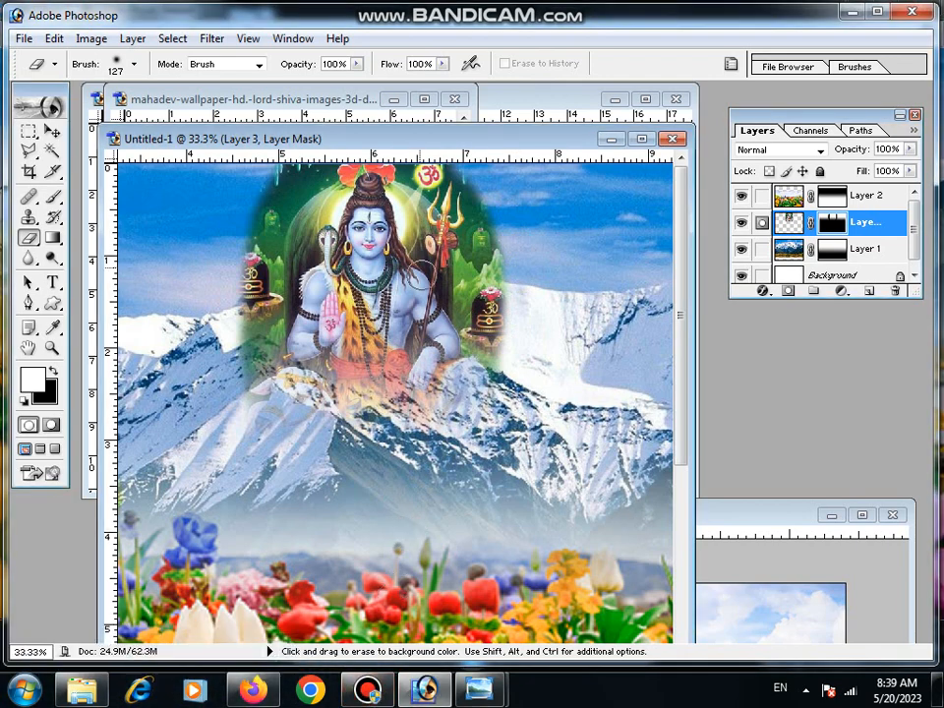
- Raise the flower layer's upper edge to stretch its height to about 105% and apply the transformation
left_click(55, 352)
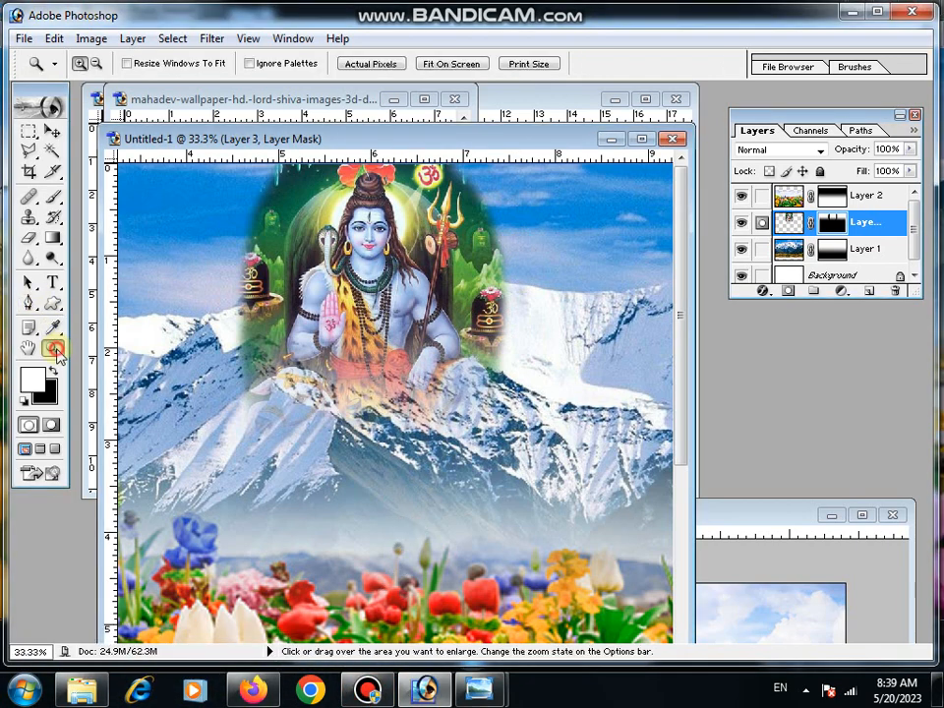
left_click(468, 330, "alt")
left_click(448, 321, "alt")
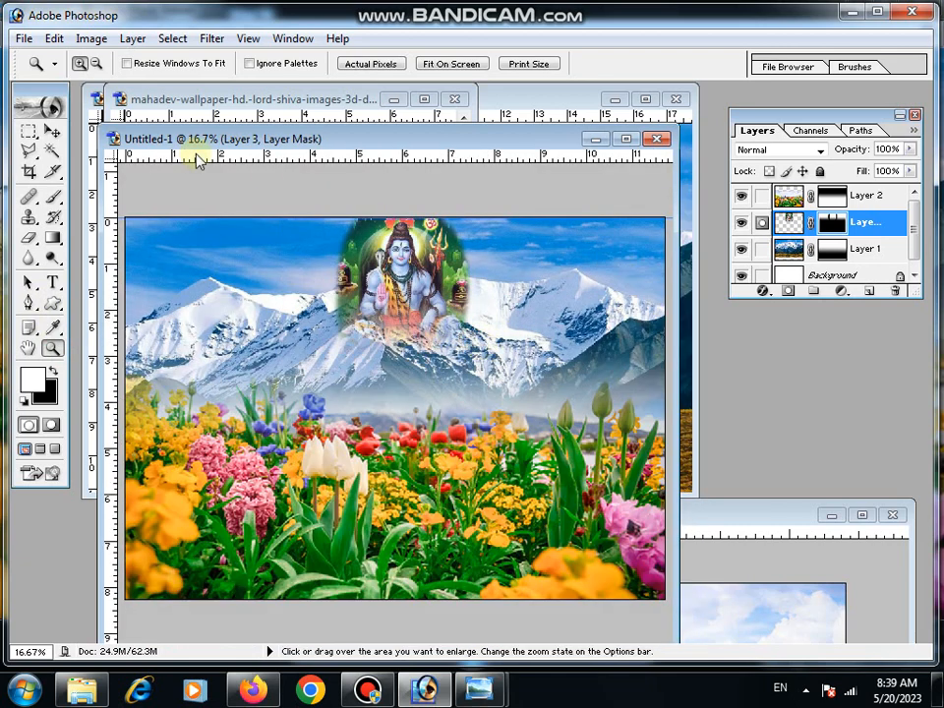
left_click(52, 131)
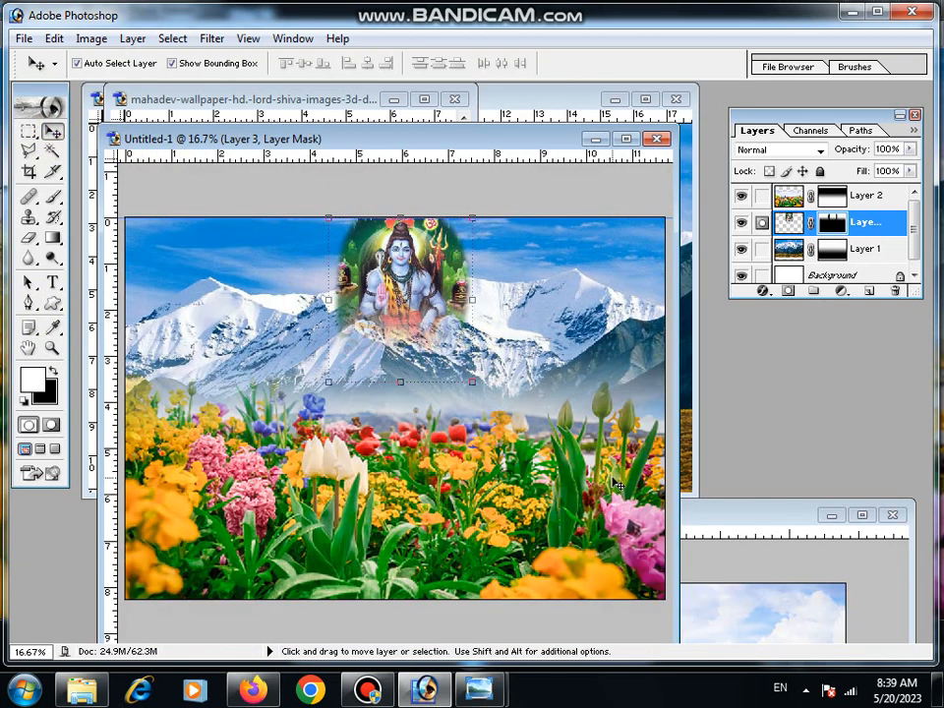
left_click(448, 347)
left_click_drag(401, 297, 401, 283)
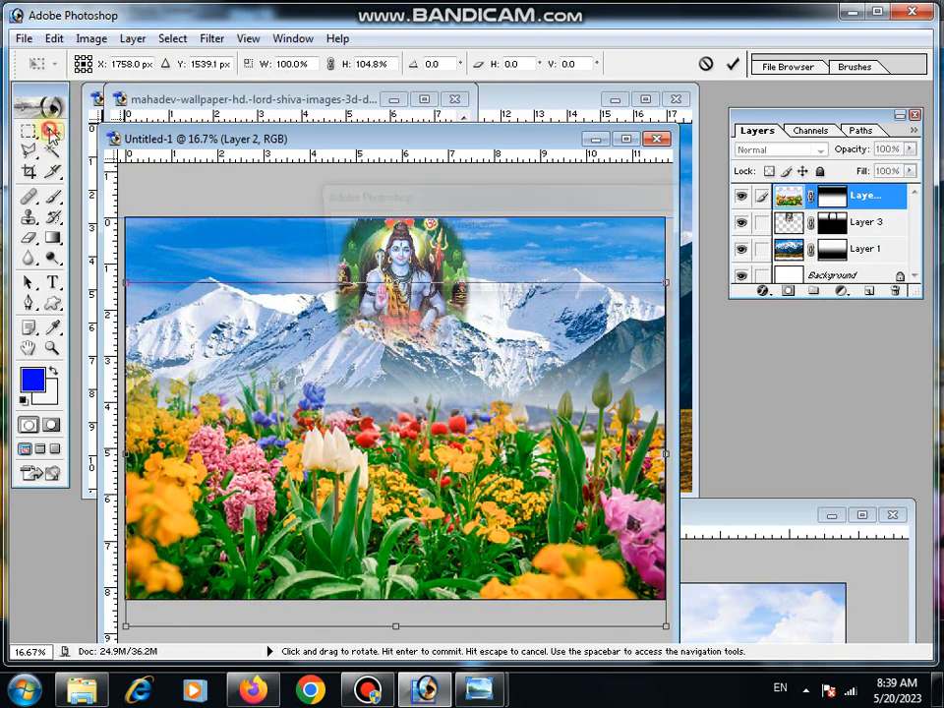
left_click(52, 131)
left_click(442, 273)
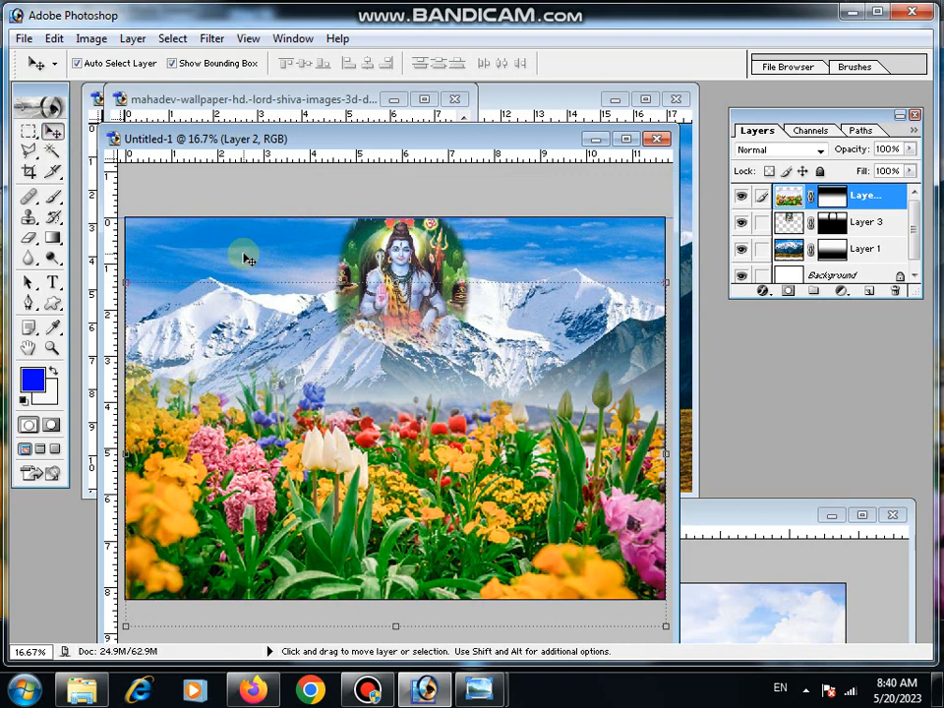
- Make the mountain layer active and widen the Untitled-1 document window around the finished composition
left_click(260, 254)
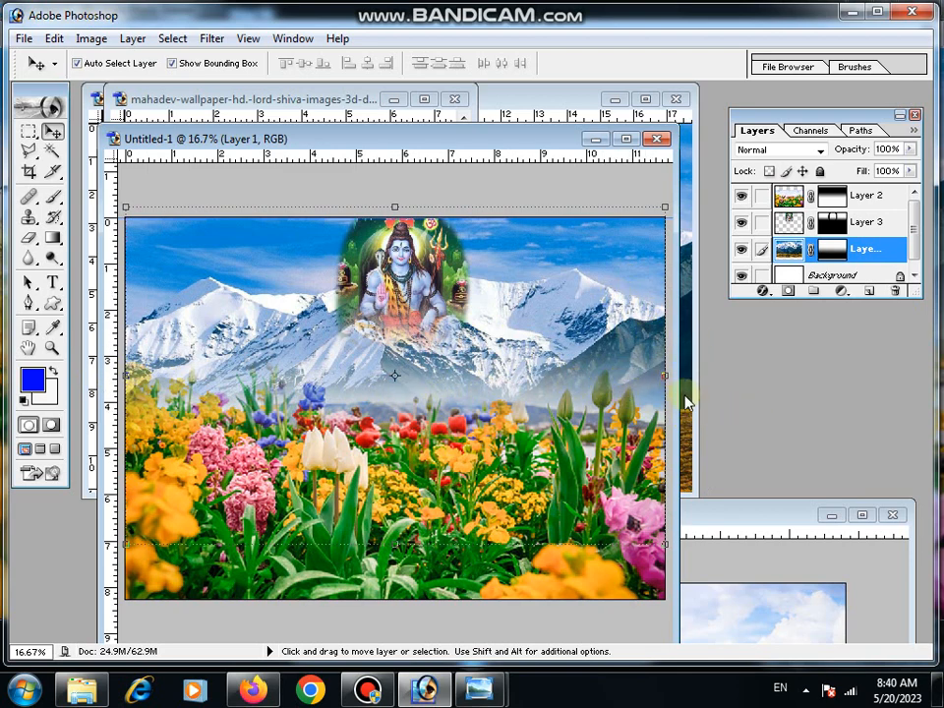
left_click_drag(675, 395, 805, 434)
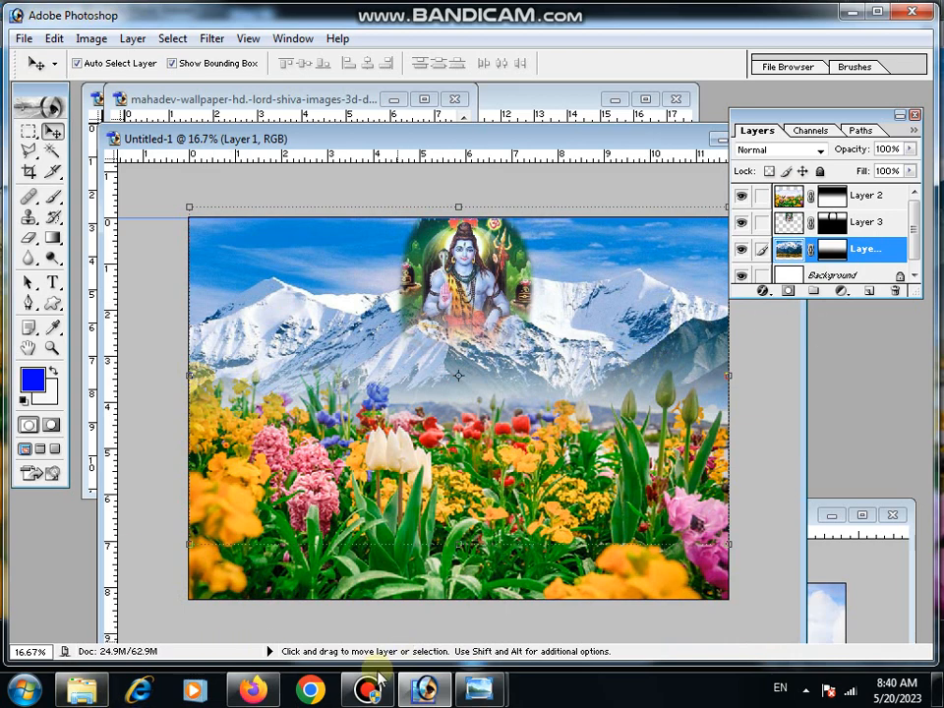
key("alt+Tab")
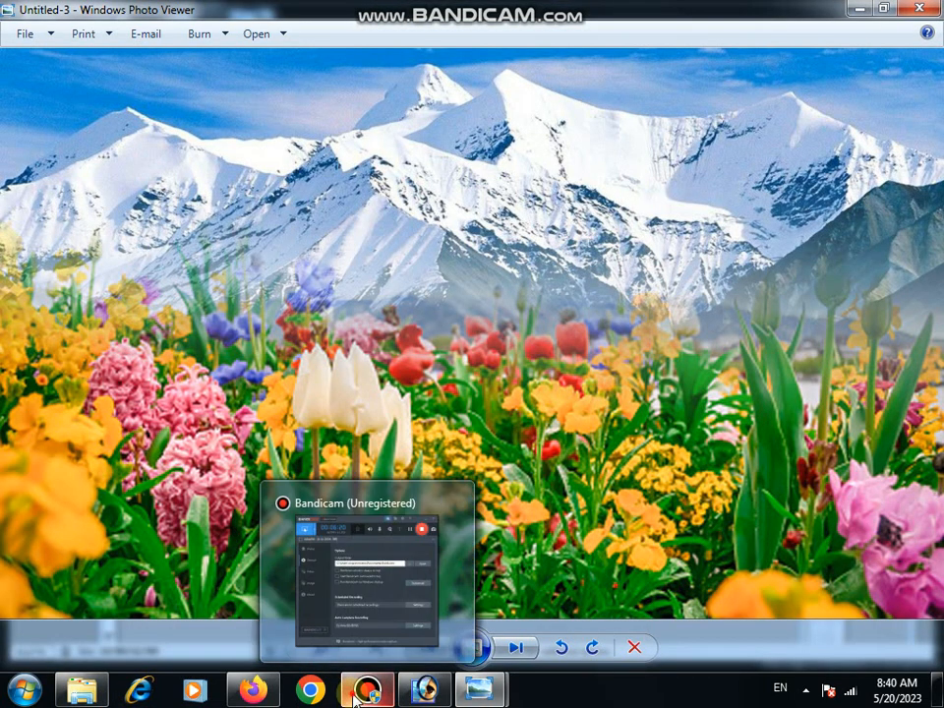